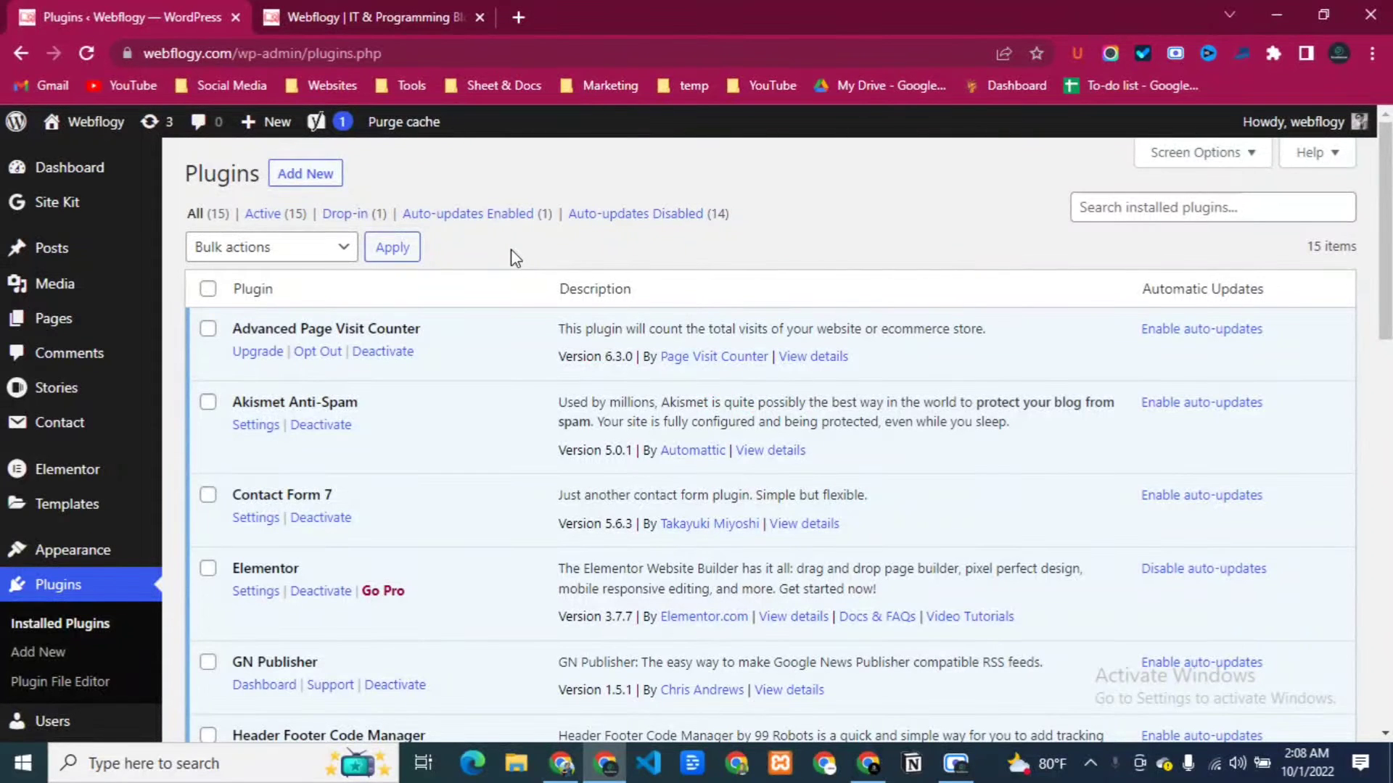
Search for new plugins matching 'add to any' from the Plugins Add New page.
{"action": "left_click", "coordinate": [304, 180]}
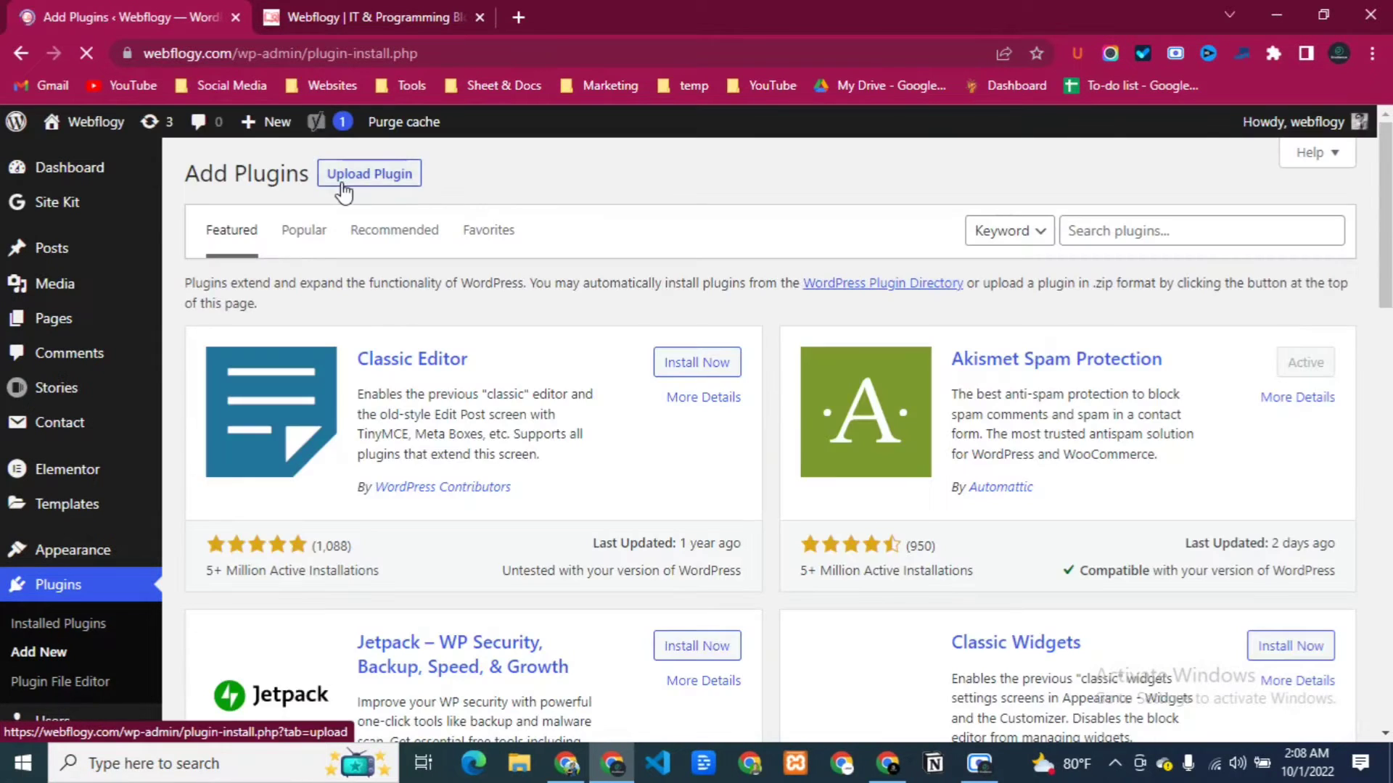
{"action": "left_click", "coordinate": [1112, 230]}
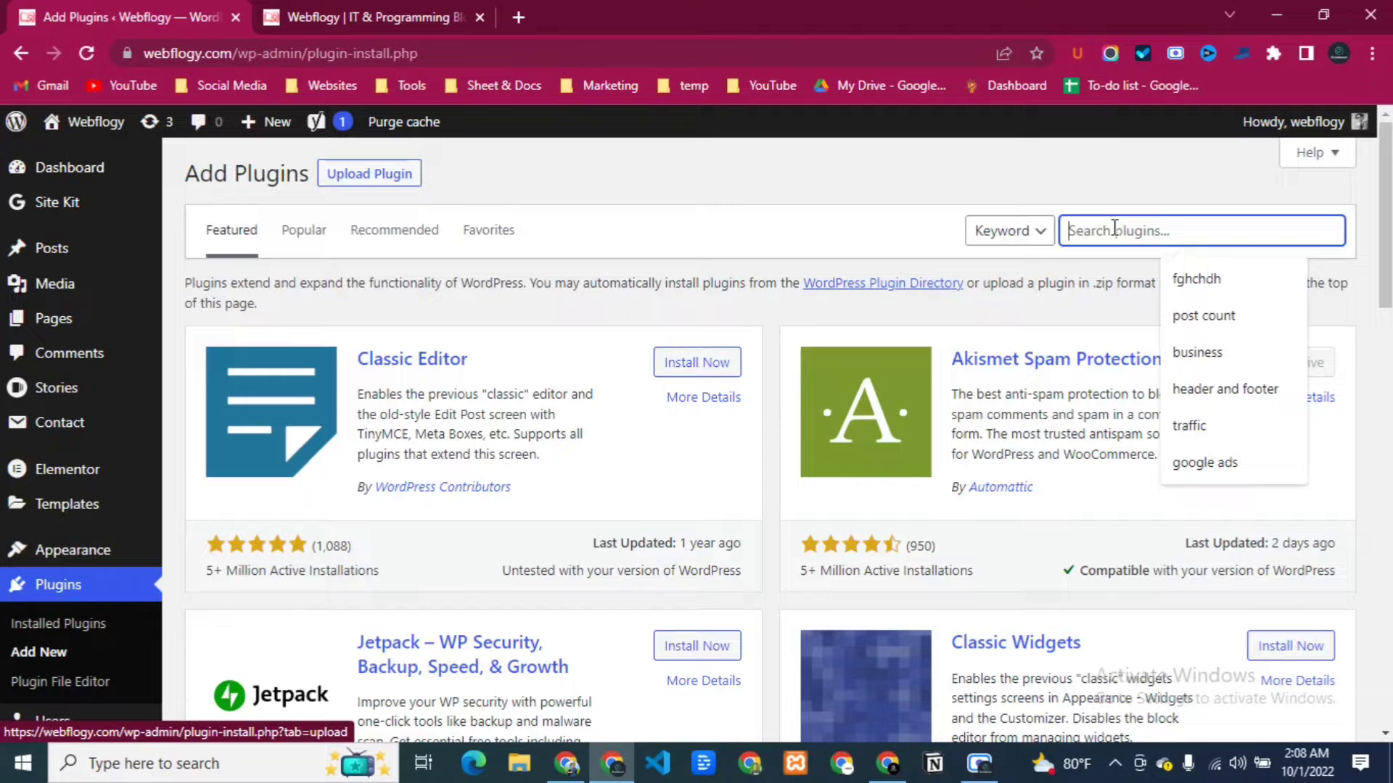
{"action": "type", "text": "add to any"}
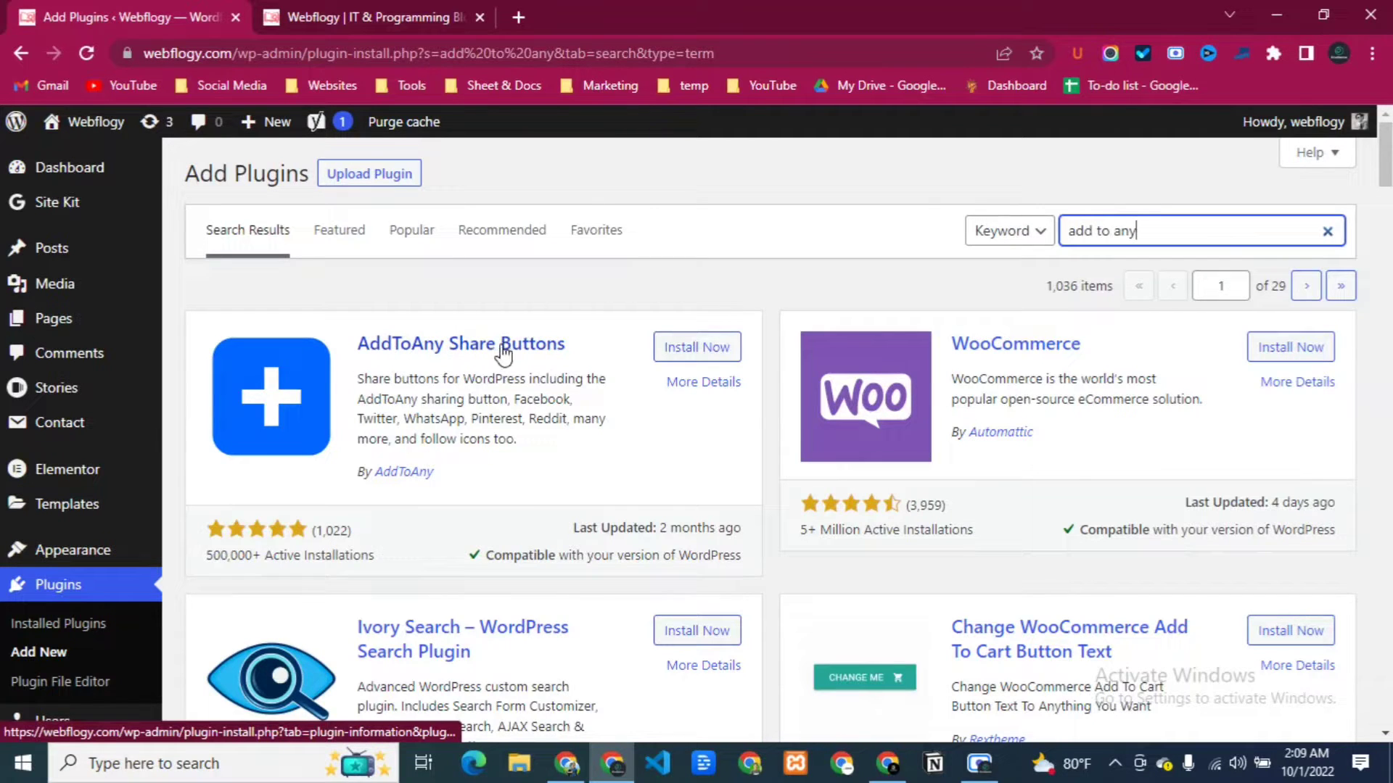
Install the AddToAny Share Buttons plugin from the search results and activate it.
{"action": "left_click", "coordinate": [702, 352]}
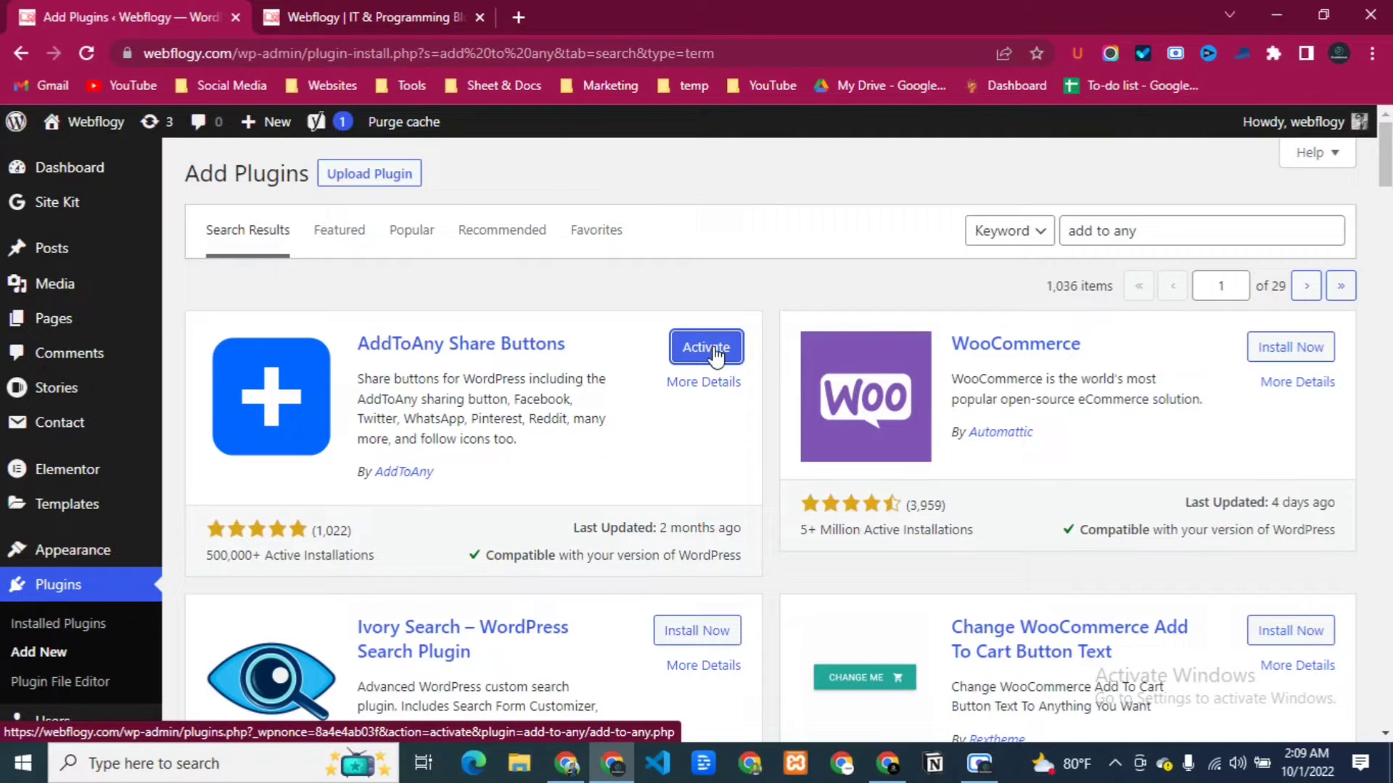
{"action": "left_click", "coordinate": [709, 354]}
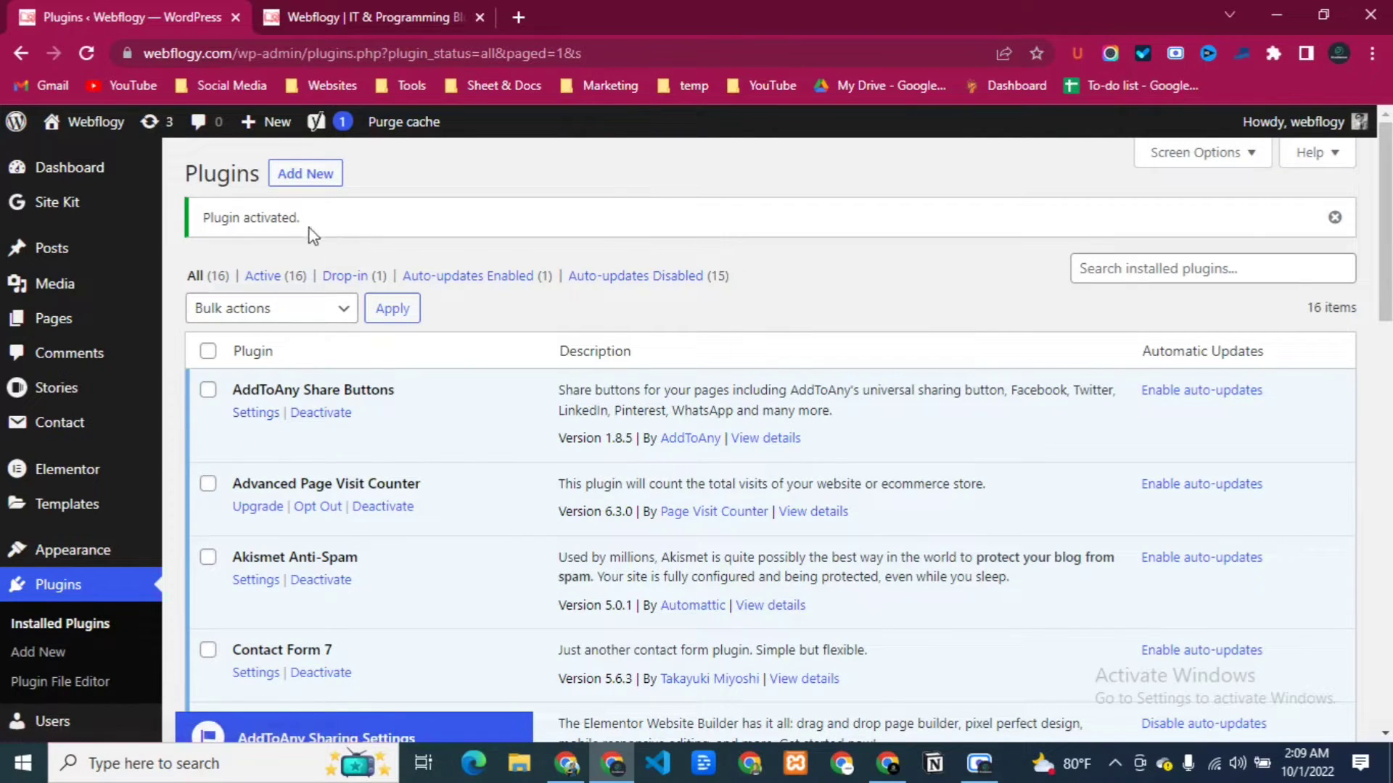
Open AddToAny Settings and raise the Icon Style size from 32 to 40 pixels.
{"action": "left_click", "coordinate": [254, 413]}
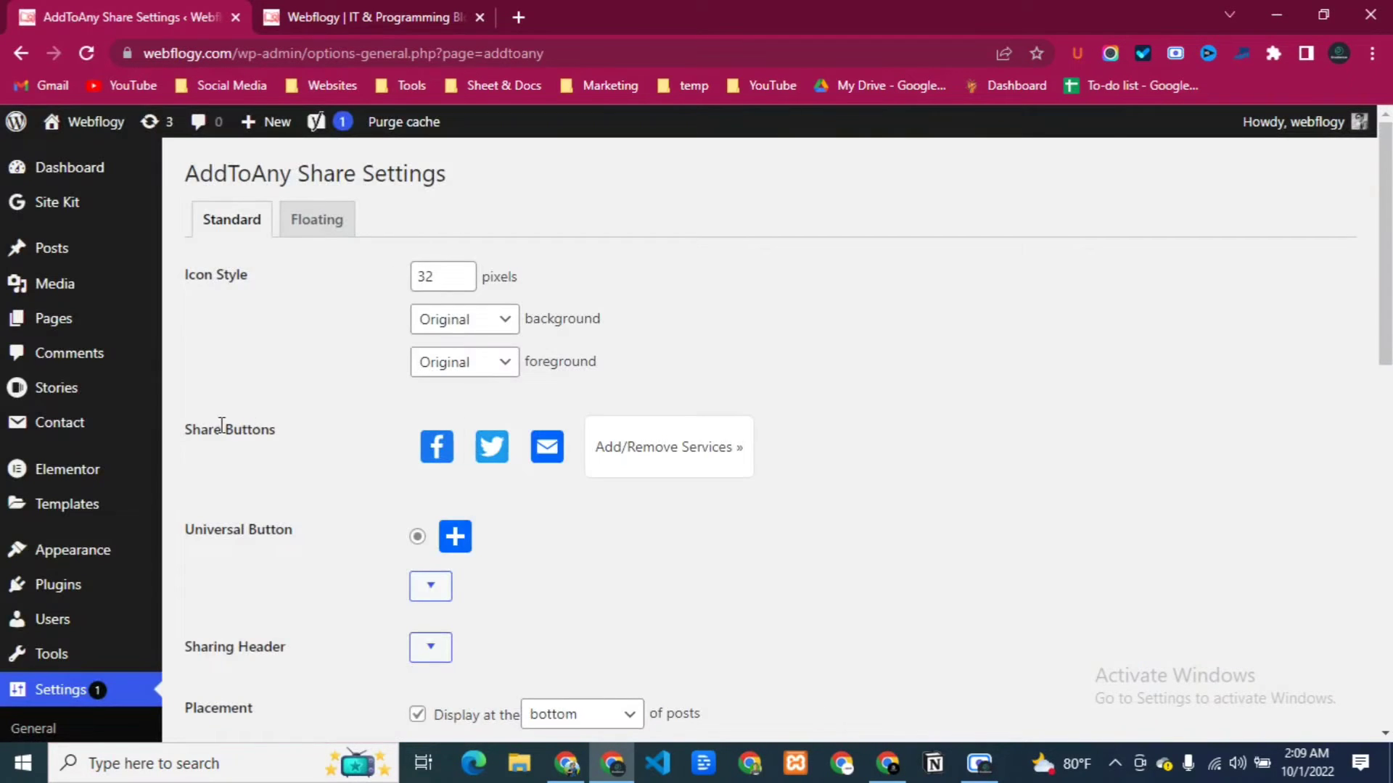
{"action": "mouse_move", "coordinate": [87, 470]}
{"action": "left_click", "coordinate": [469, 271]}
{"action": "left_click", "coordinate": [469, 271]}
{"action": "left_click", "coordinate": [468, 271]}
{"action": "left_click", "coordinate": [469, 271]}
{"action": "left_click", "coordinate": [468, 271]}
{"action": "left_click", "coordinate": [468, 283]}
{"action": "left_click", "coordinate": [201, 327]}
{"action": "scroll", "coordinate": [201, 327], "scroll_direction": "down", "scroll_amount": 1}
{"action": "triple_click", "coordinate": [204, 329]}
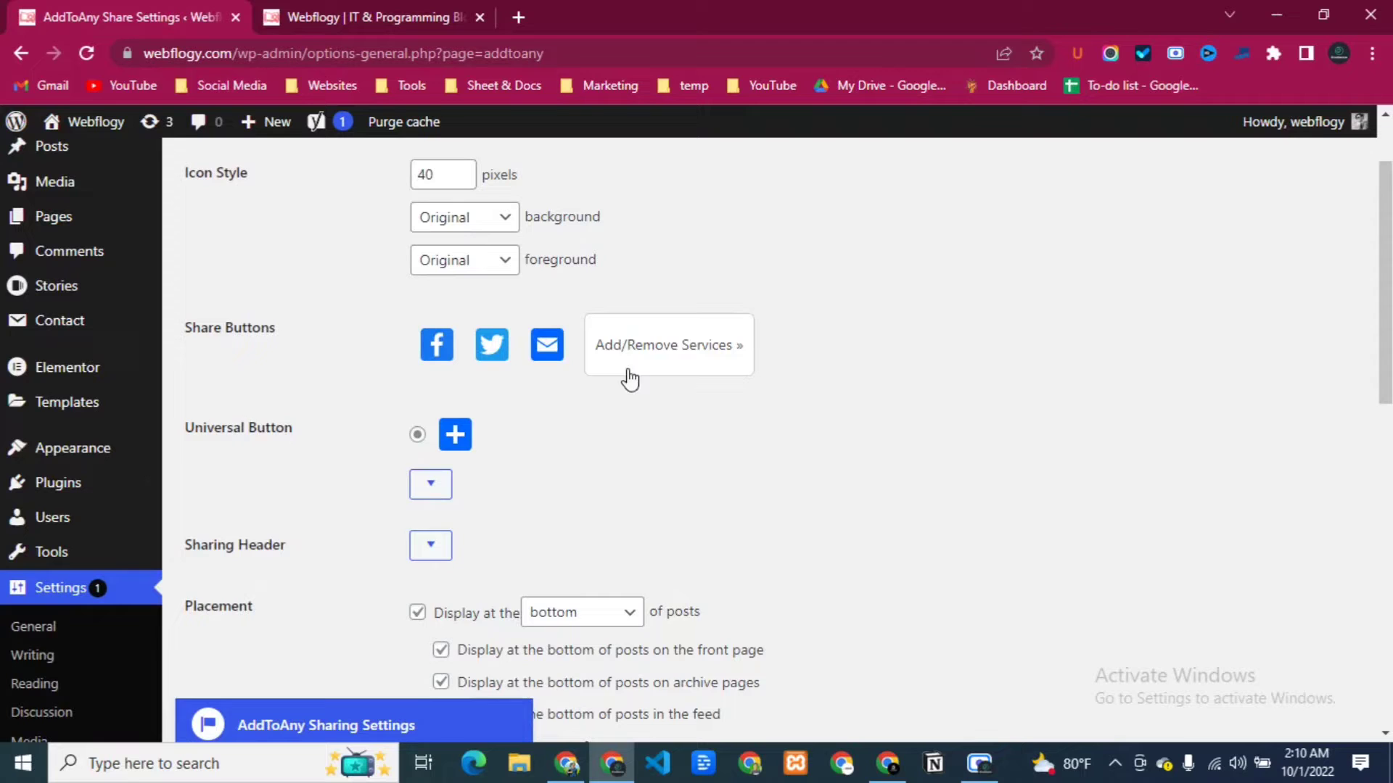
Add LinkedIn, Reddit and Tumblr to the share buttons via Add/Remove Services.
{"action": "left_click", "coordinate": [657, 355]}
{"action": "scroll", "coordinate": [618, 363], "scroll_direction": "down", "scroll_amount": 1}
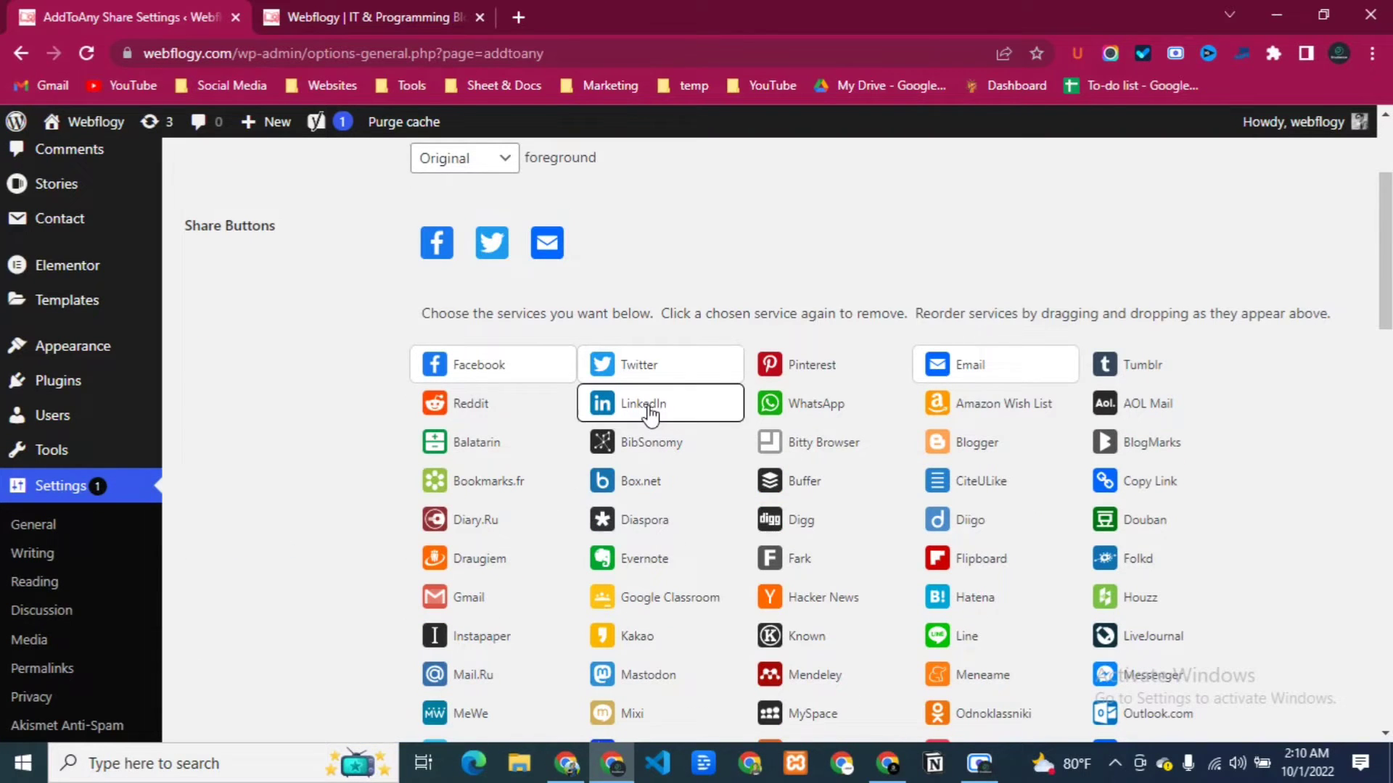
{"action": "left_click", "coordinate": [649, 406]}
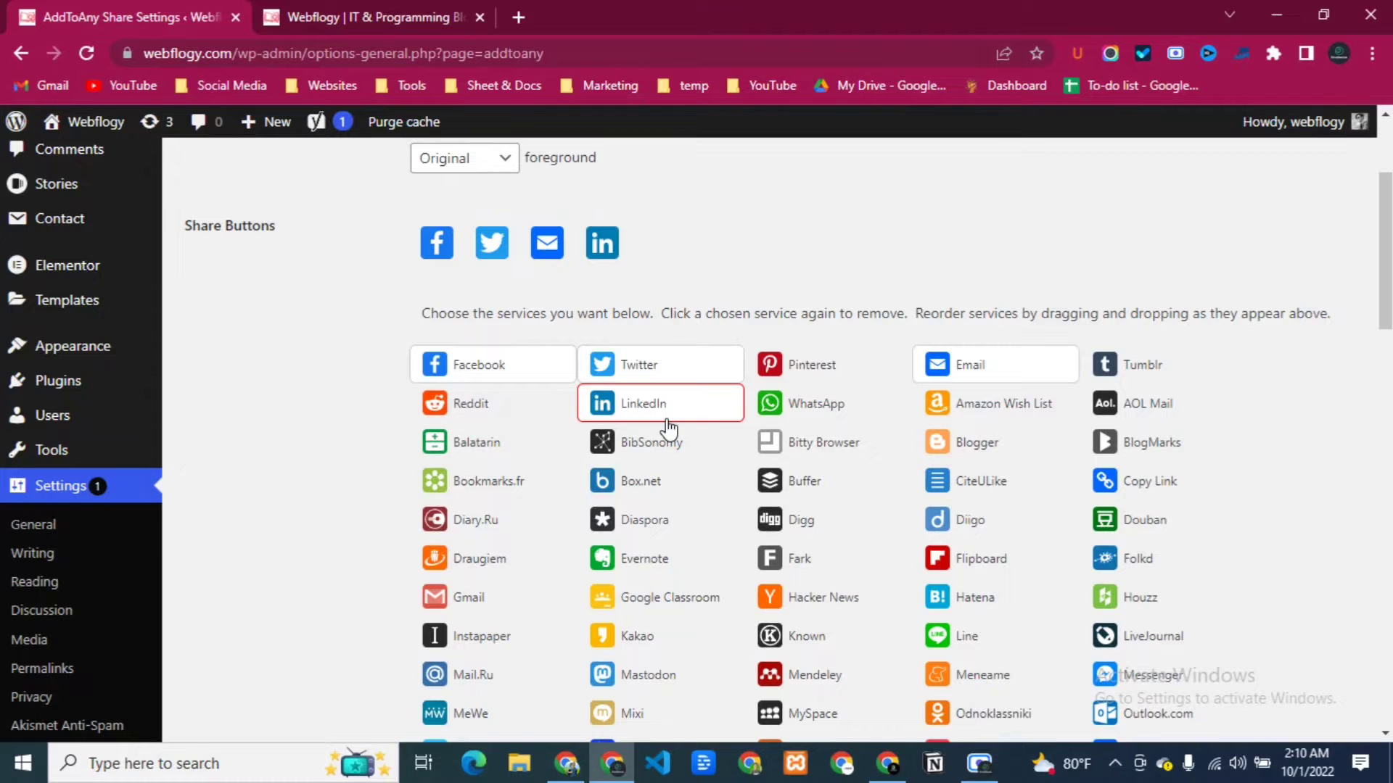
{"action": "scroll", "coordinate": [663, 426], "scroll_direction": "down", "scroll_amount": 1}
{"action": "scroll", "coordinate": [581, 417], "scroll_direction": "down", "scroll_amount": 1}
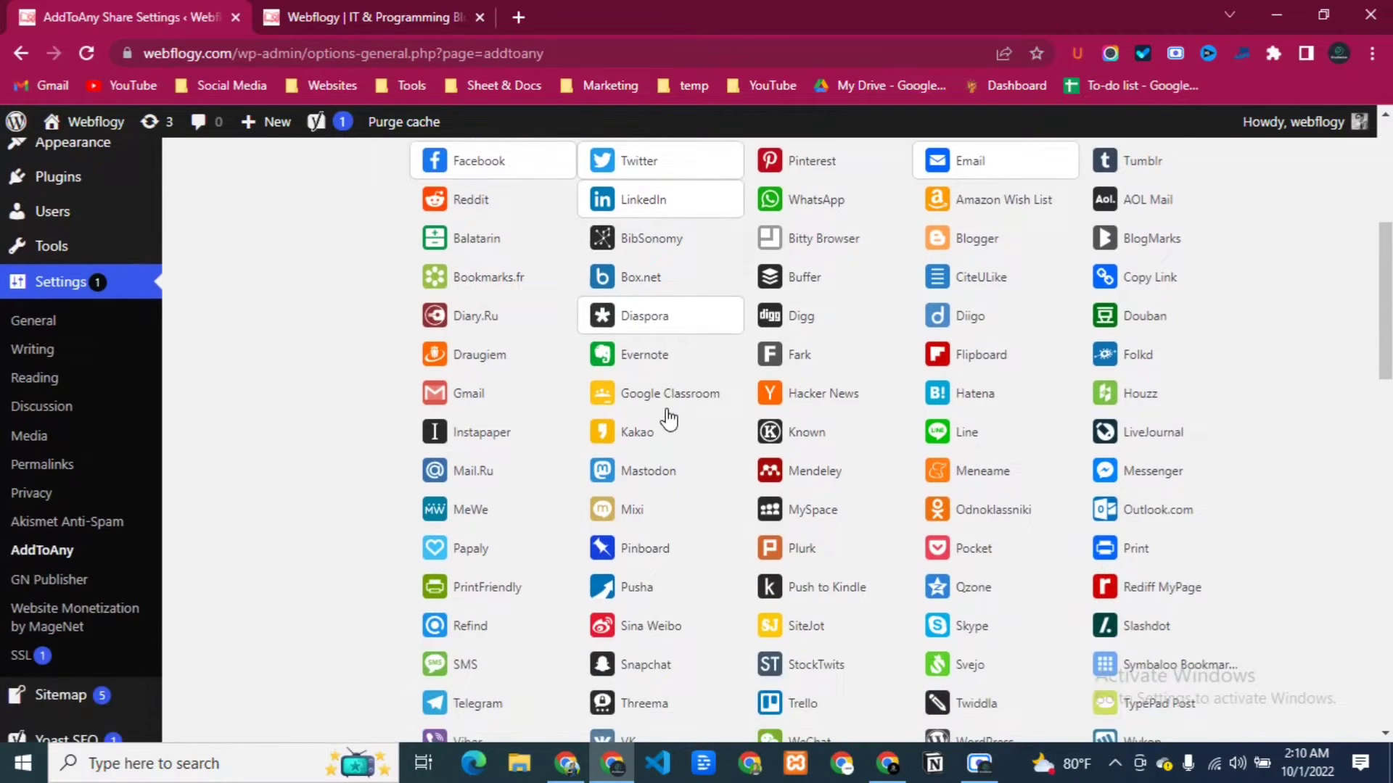
{"action": "scroll", "coordinate": [491, 363], "scroll_direction": "up", "scroll_amount": 1}
{"action": "left_click", "coordinate": [491, 309]}
{"action": "scroll", "coordinate": [684, 435], "scroll_direction": "down", "scroll_amount": 3}
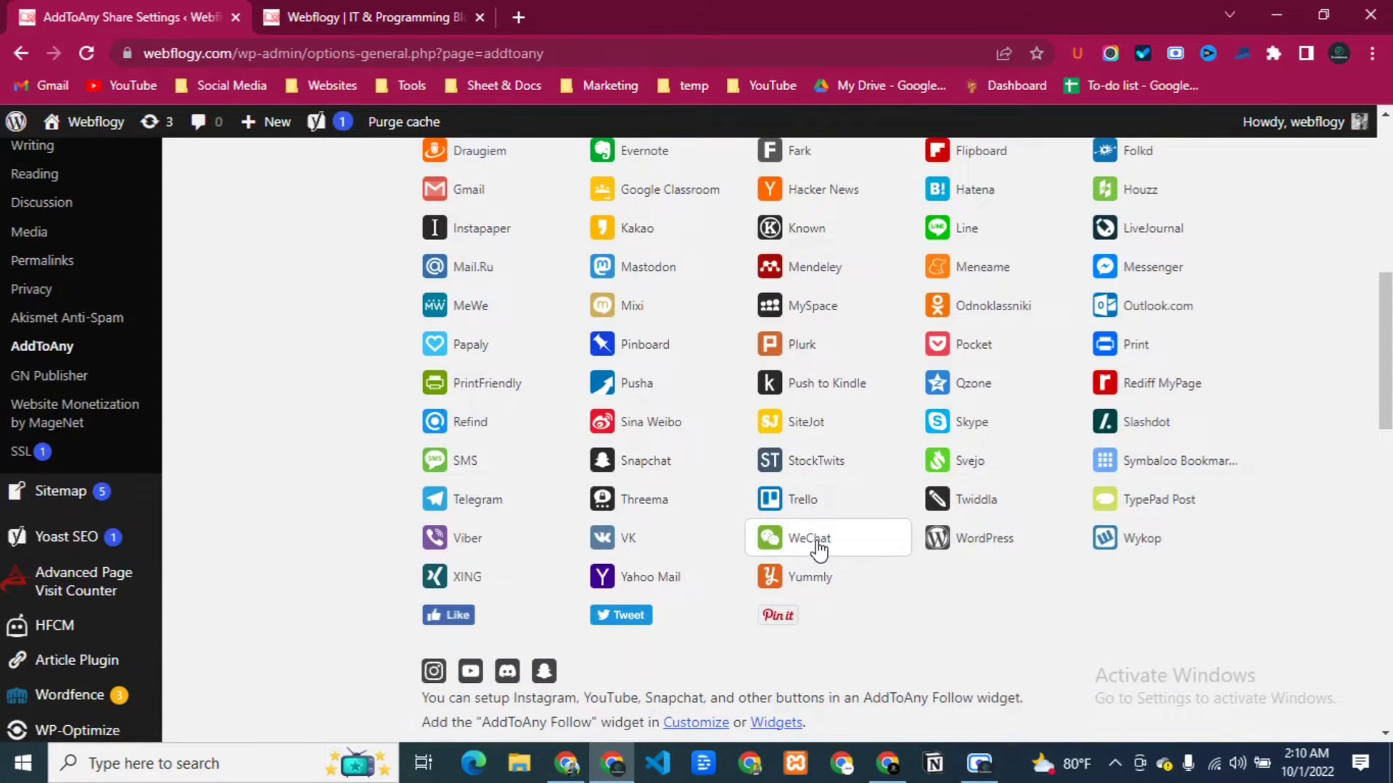
{"action": "scroll", "coordinate": [814, 551], "scroll_direction": "up", "scroll_amount": 3}
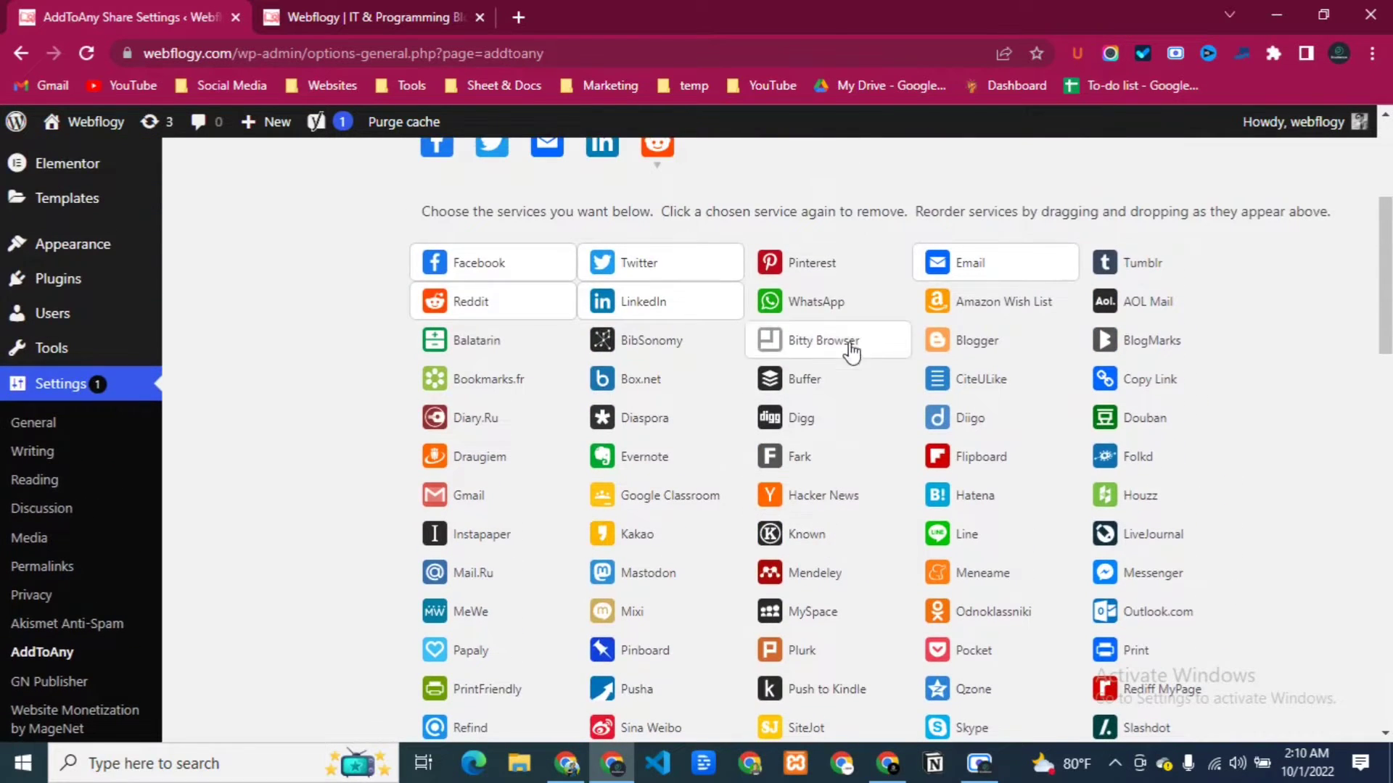
{"action": "left_click", "coordinate": [1142, 263]}
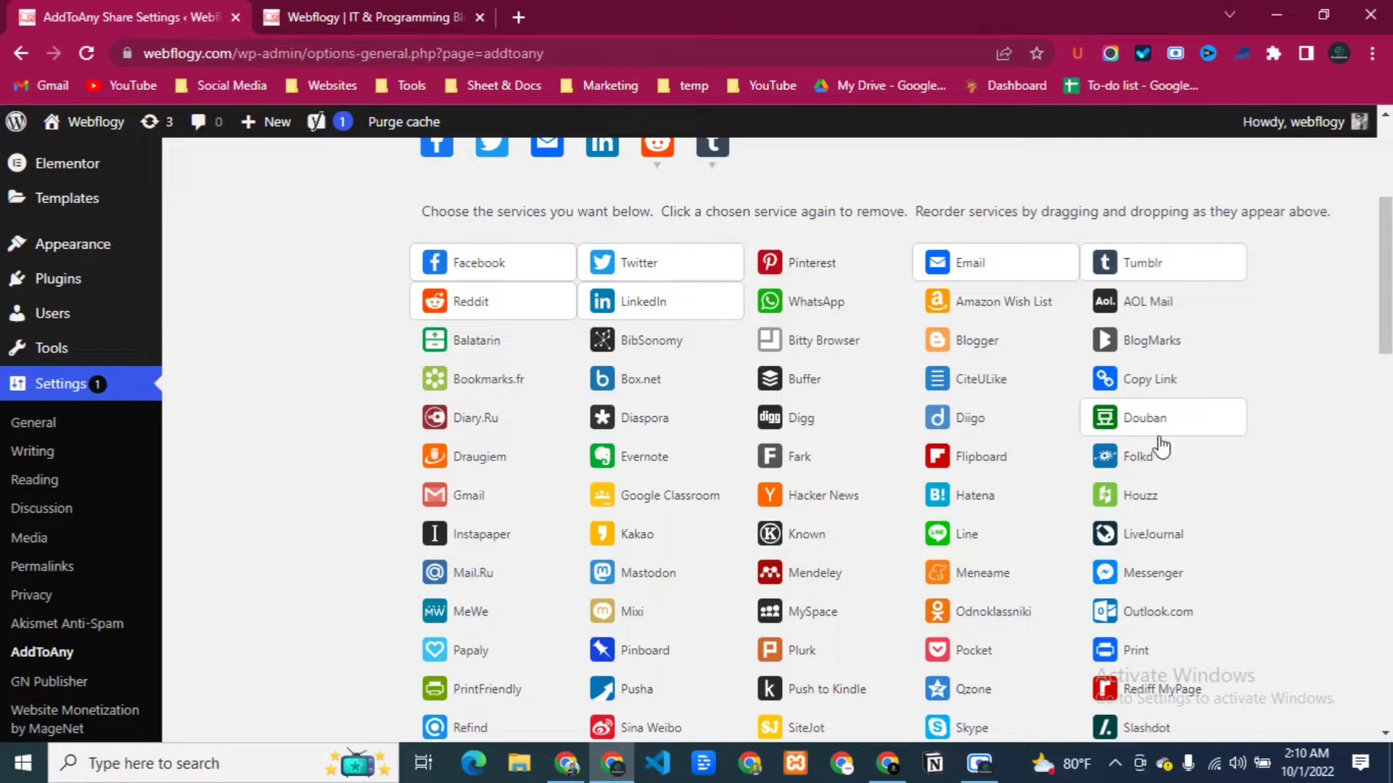
{"action": "scroll", "coordinate": [1138, 464], "scroll_direction": "down", "scroll_amount": 1}
{"action": "scroll", "coordinate": [871, 464], "scroll_direction": "up", "scroll_amount": 3}
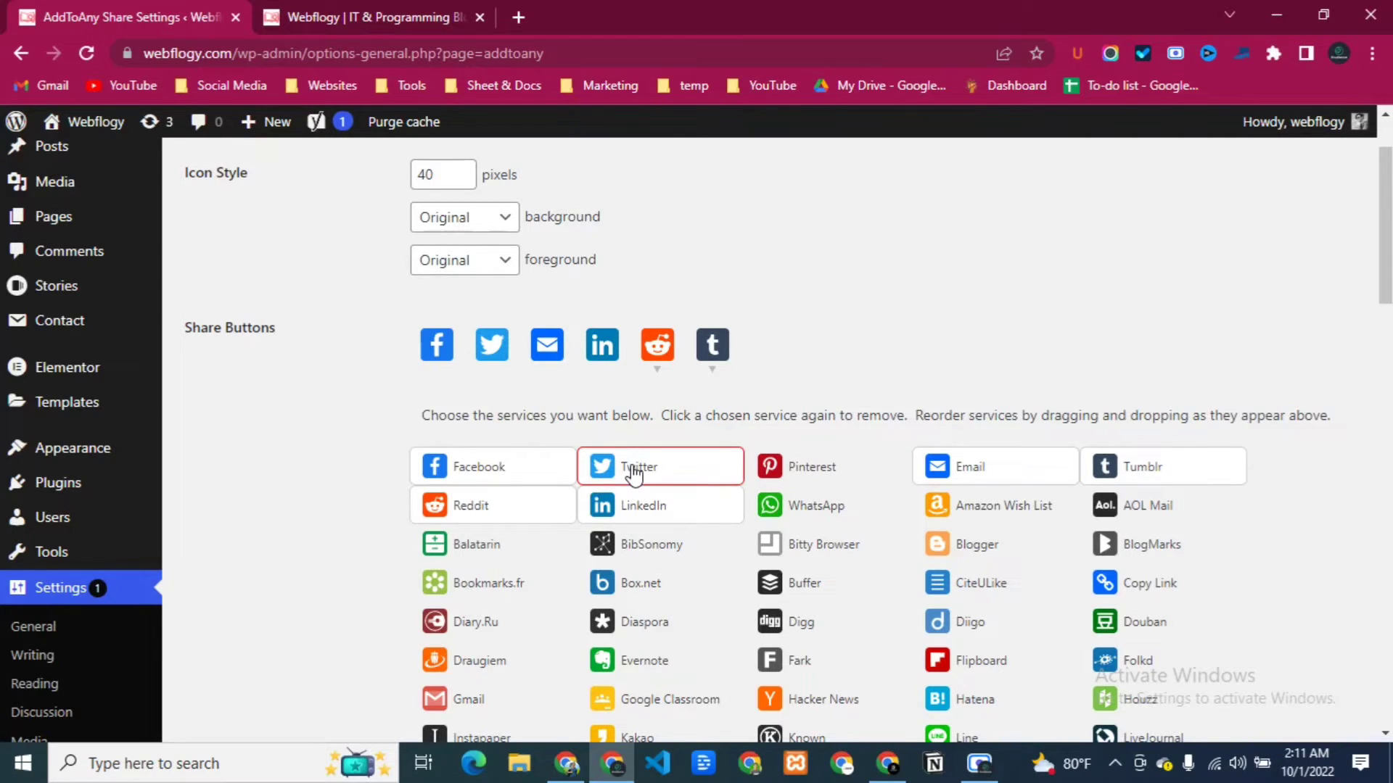
Remove Twitter and Email from the share buttons.
{"action": "left_click", "coordinate": [632, 470]}
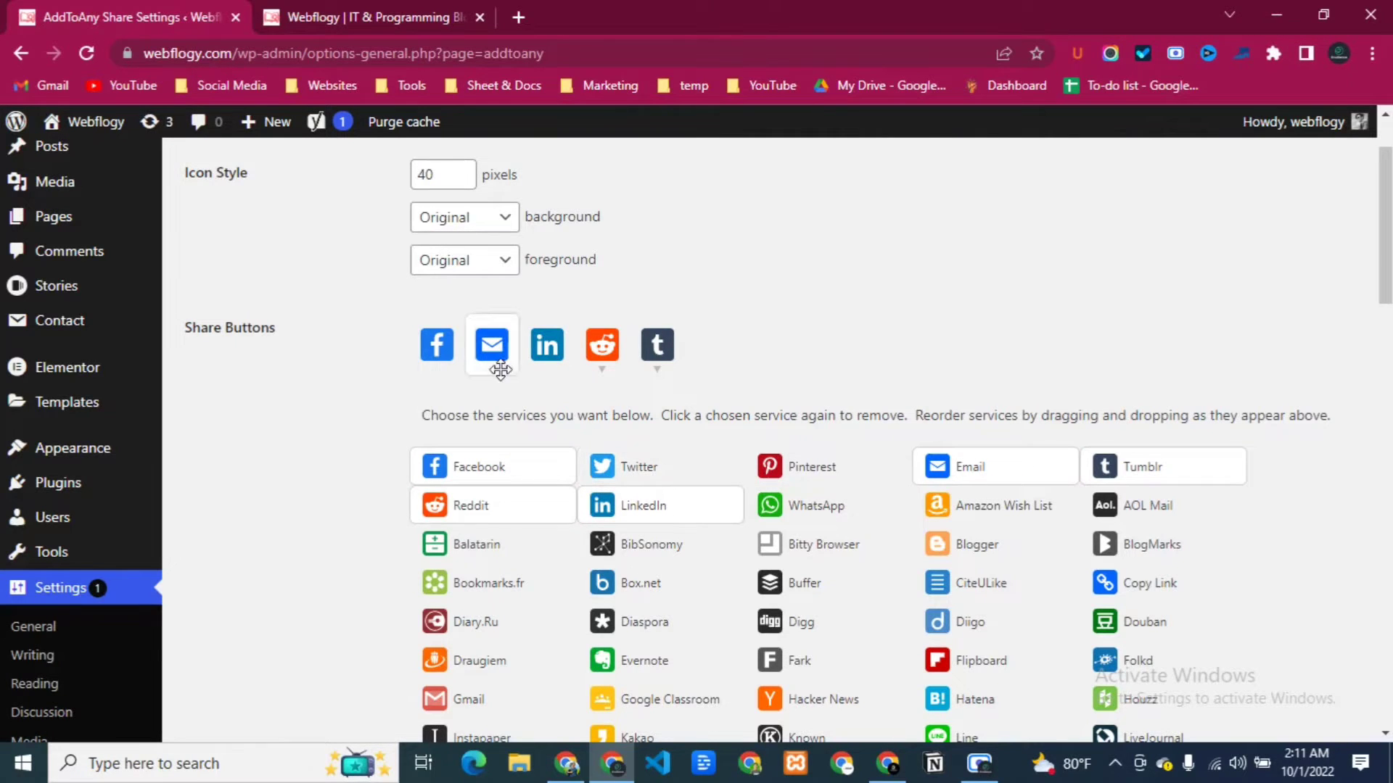
{"action": "left_click", "coordinate": [980, 470]}
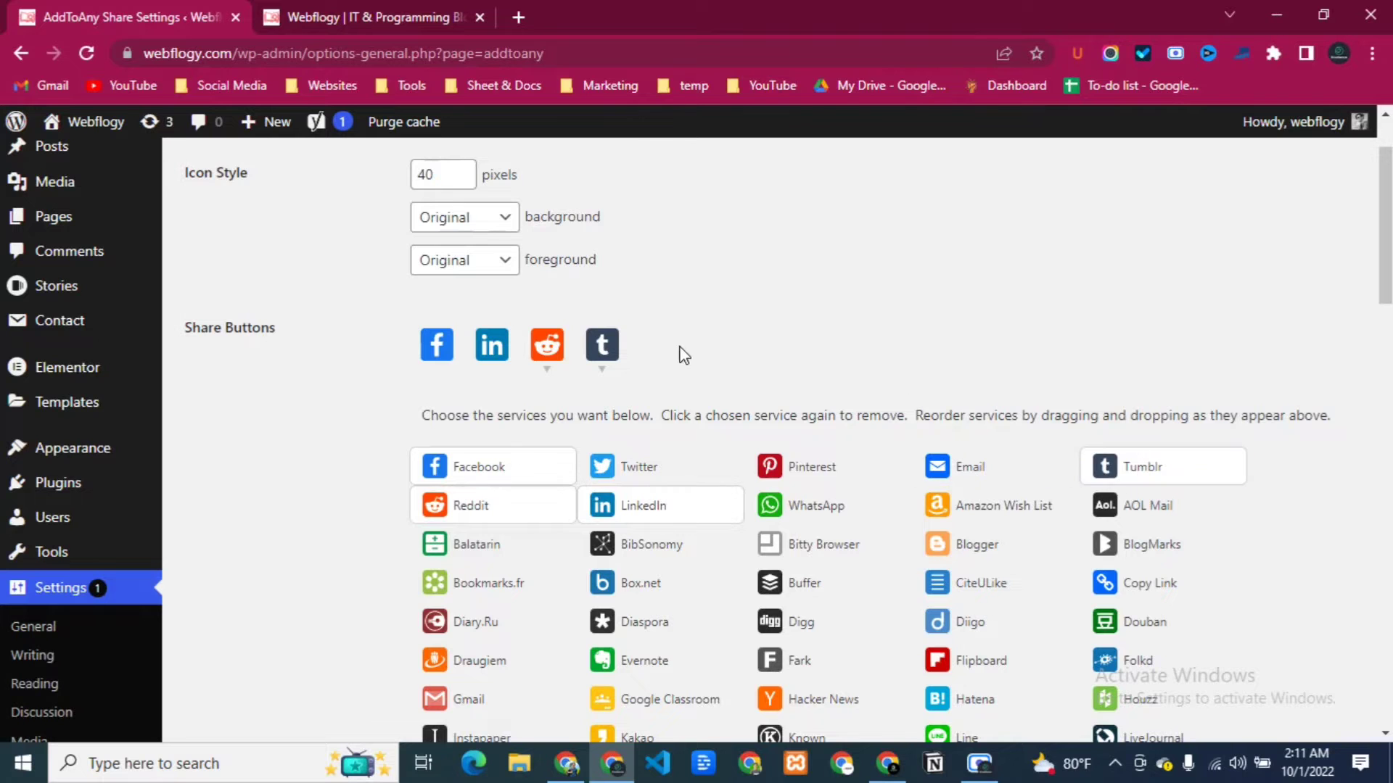
{"action": "scroll", "coordinate": [677, 345], "scroll_direction": "up", "scroll_amount": 2}
{"action": "scroll", "coordinate": [677, 345], "scroll_direction": "down", "scroll_amount": 10}
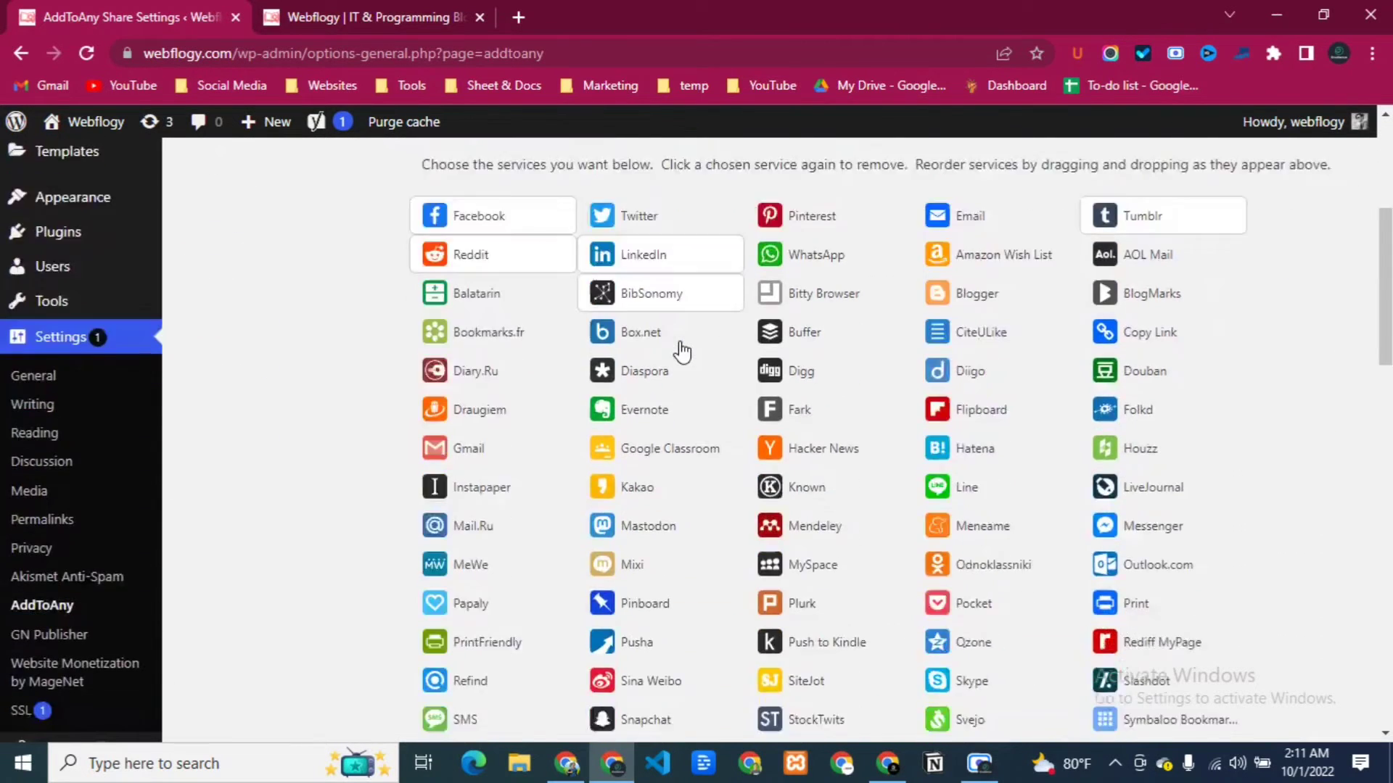
{"action": "scroll", "coordinate": [682, 351], "scroll_direction": "down", "scroll_amount": 1}
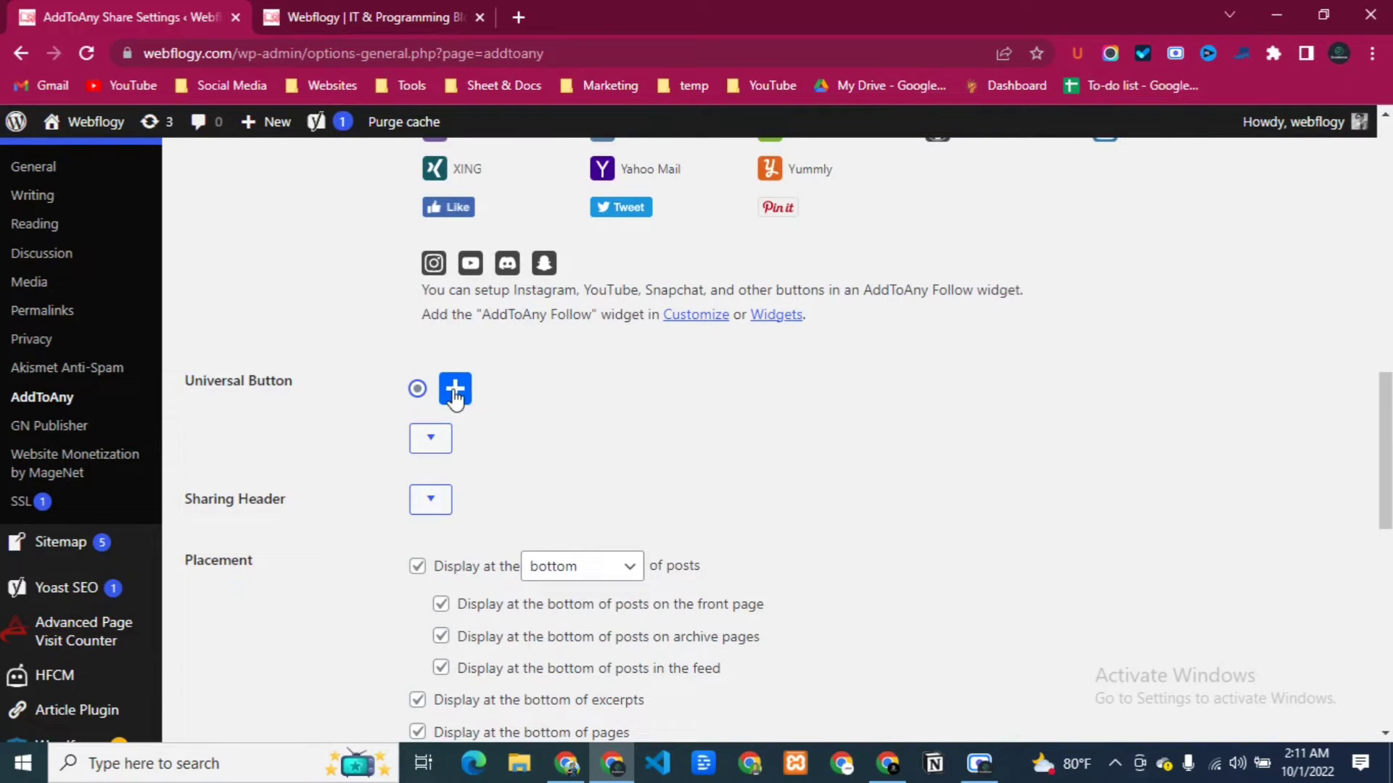
Make the universal button Text only and edit its Share text.
{"action": "left_click", "coordinate": [428, 438]}
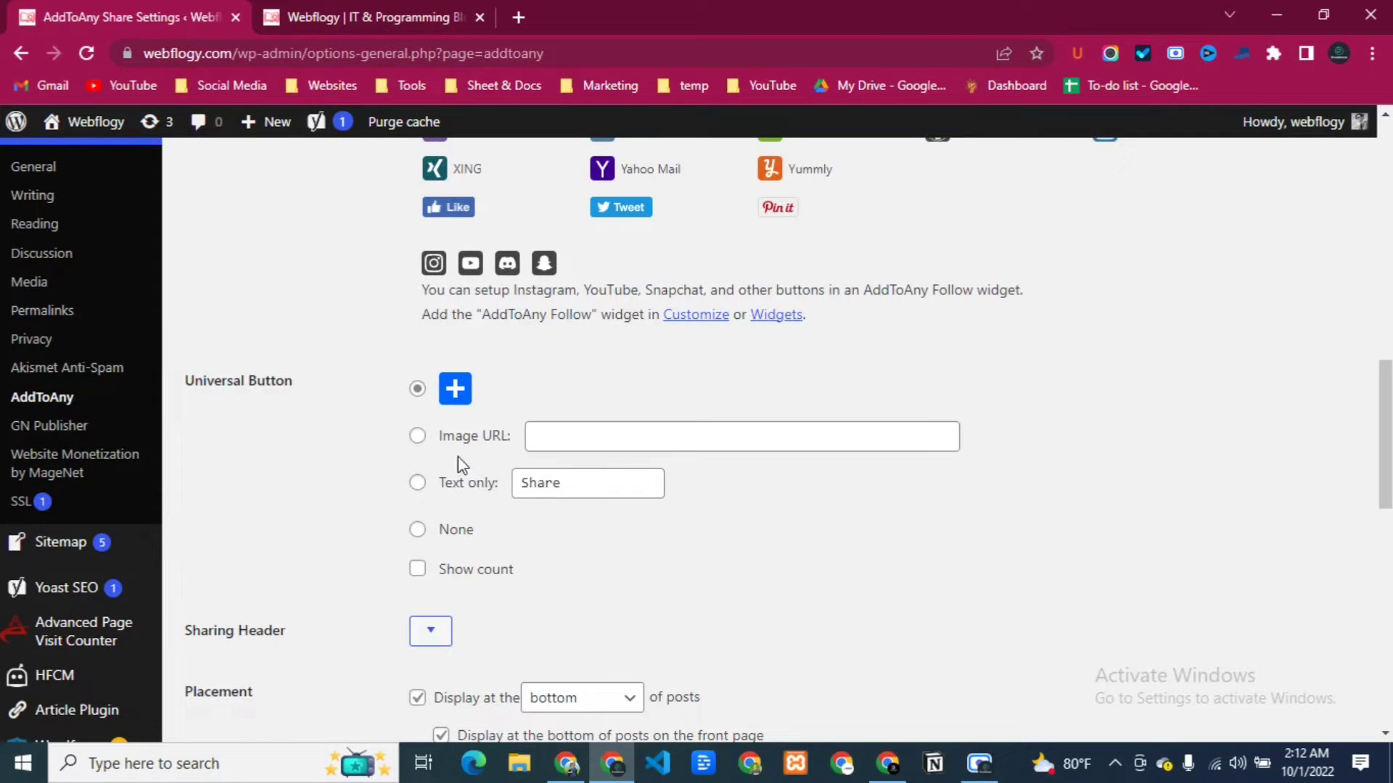
{"action": "left_click", "coordinate": [470, 485]}
{"action": "scroll", "coordinate": [464, 483], "scroll_direction": "down", "scroll_amount": 1}
{"action": "left_click", "coordinate": [566, 383]}
{"action": "scroll", "coordinate": [187, 326], "scroll_direction": "down", "scroll_amount": 3}
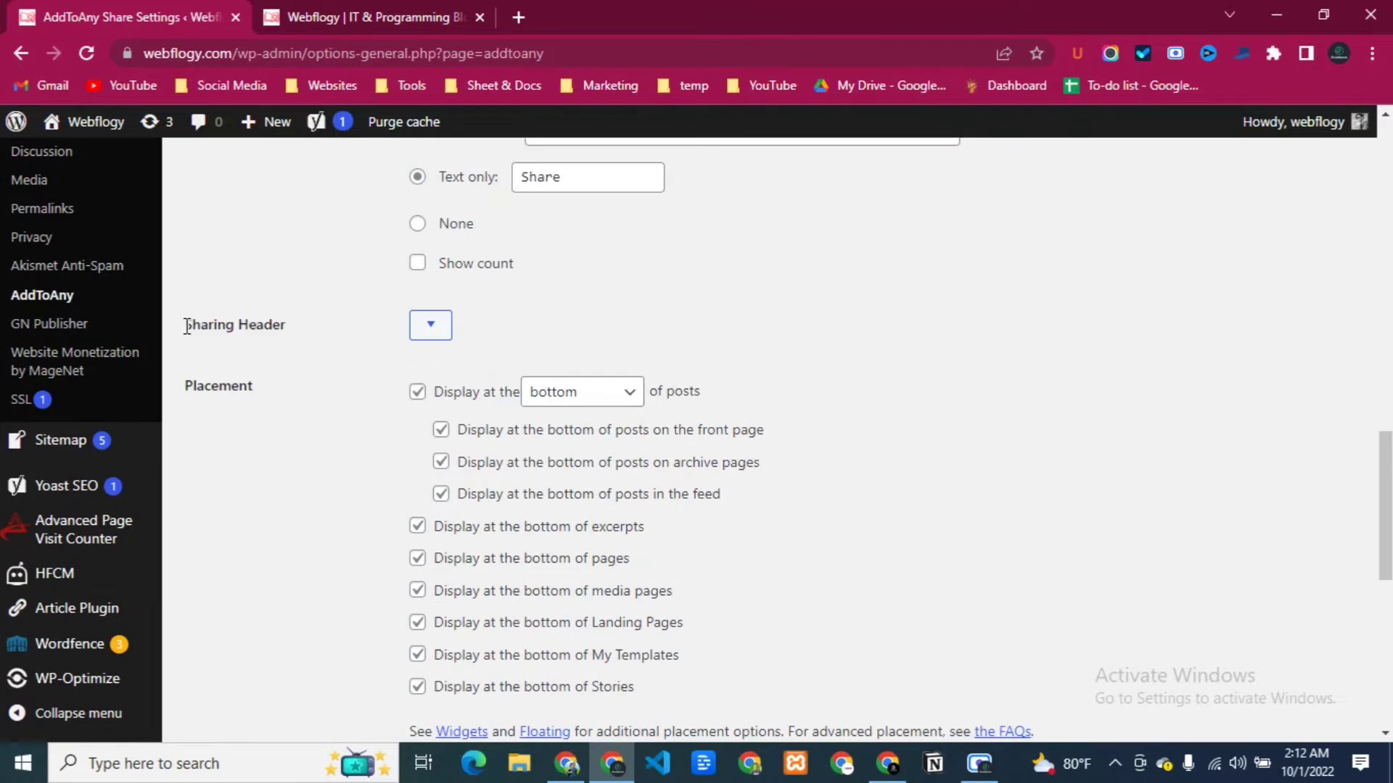
{"action": "left_click_drag", "start_coordinate": [187, 326], "coordinate": [311, 333]}
Expand Sharing Header and edit its 'Share this:' text field.
{"action": "left_click", "coordinate": [429, 324]}
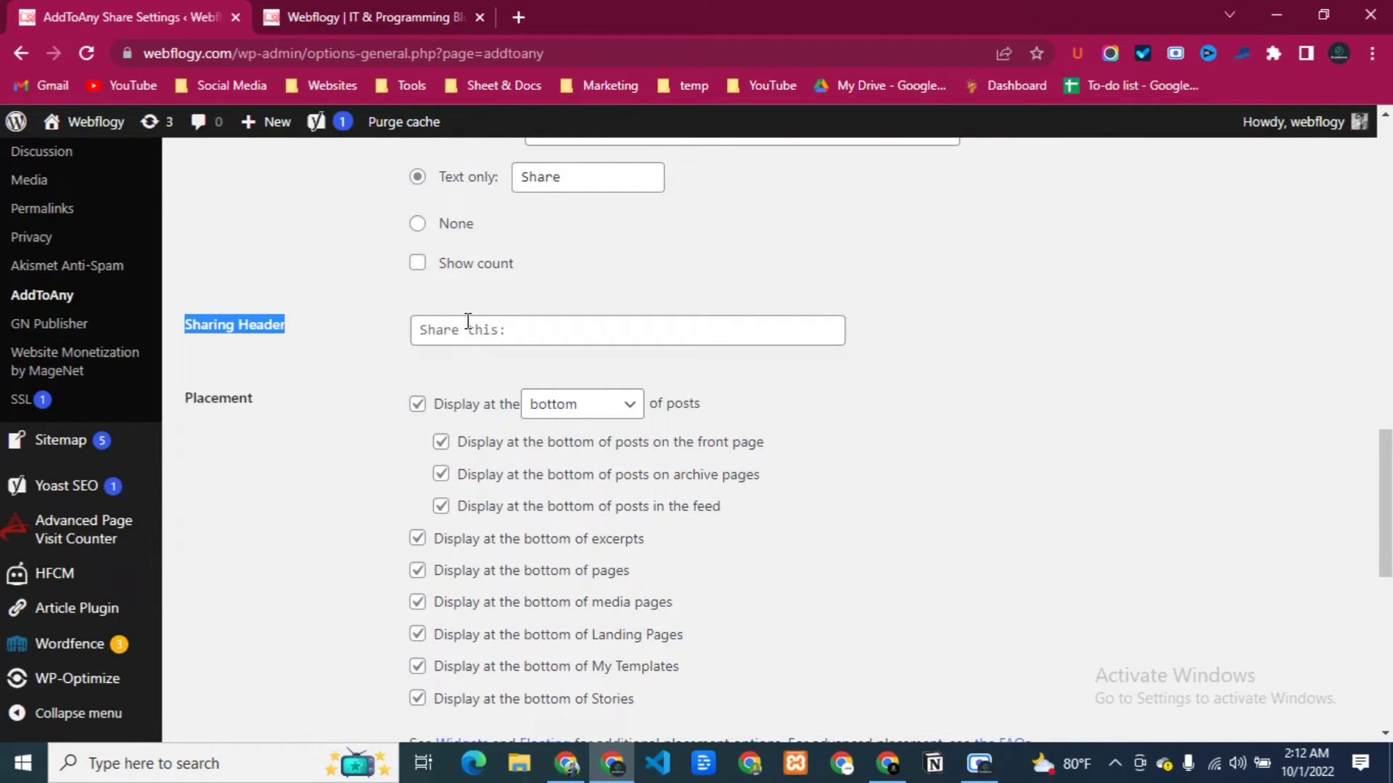
{"action": "left_click", "coordinate": [511, 330]}
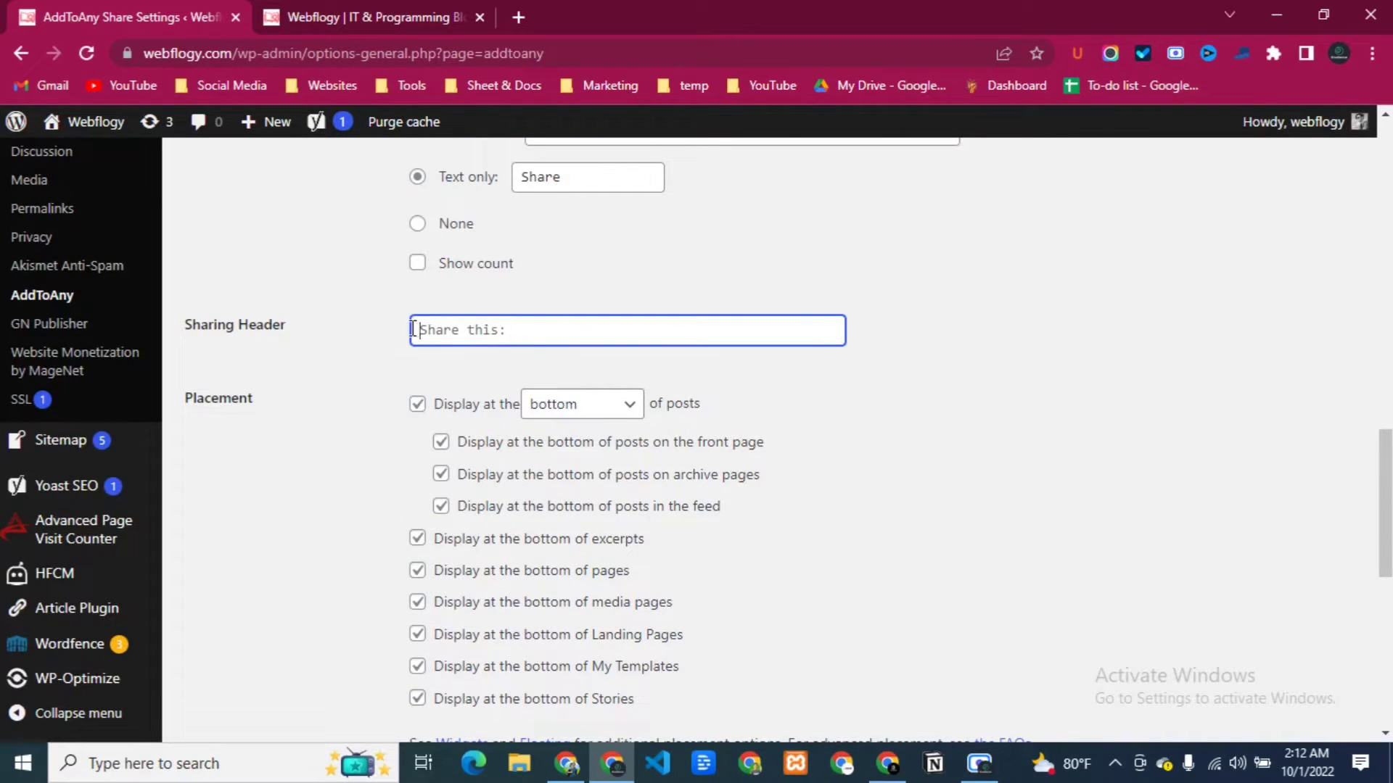
{"action": "scroll", "coordinate": [443, 367], "scroll_direction": "down", "scroll_amount": 2}
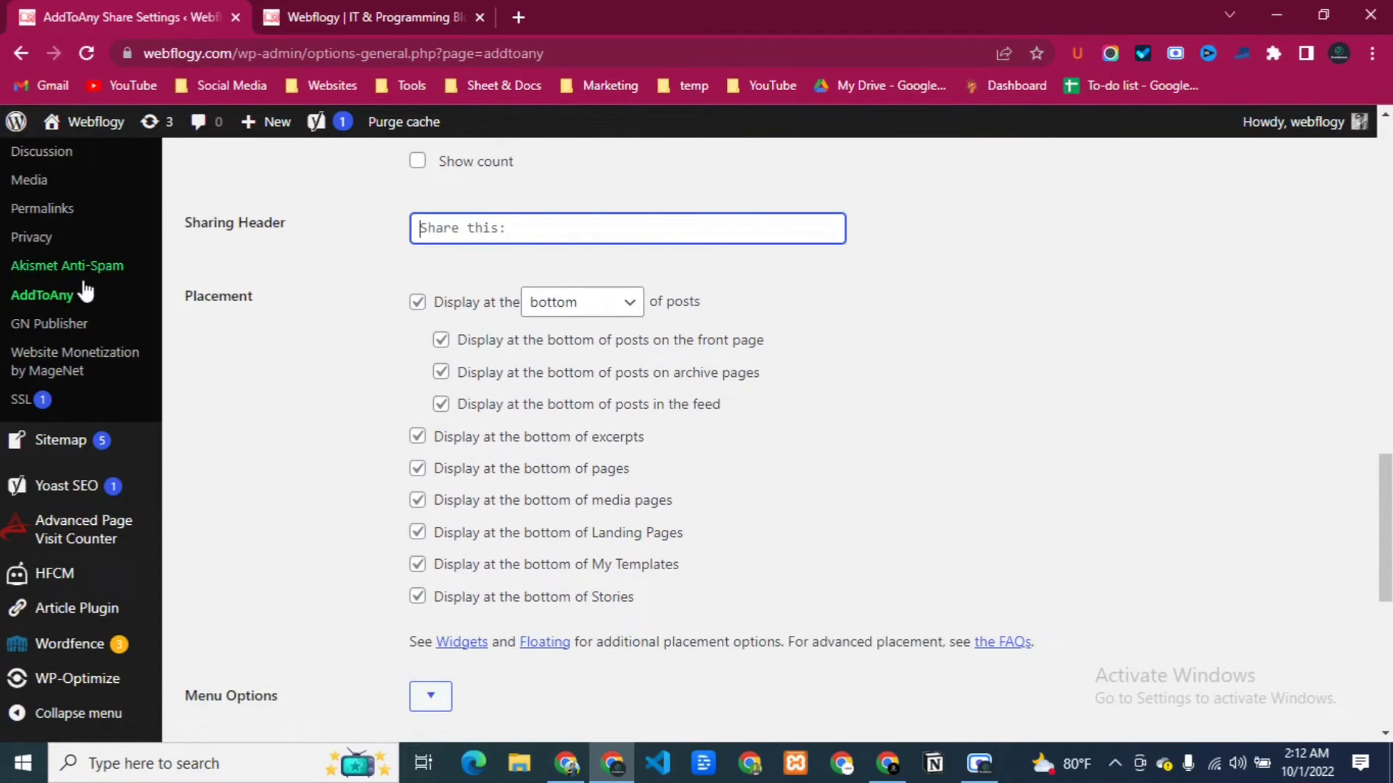
{"action": "scroll", "coordinate": [441, 307], "scroll_direction": "down", "scroll_amount": 3}
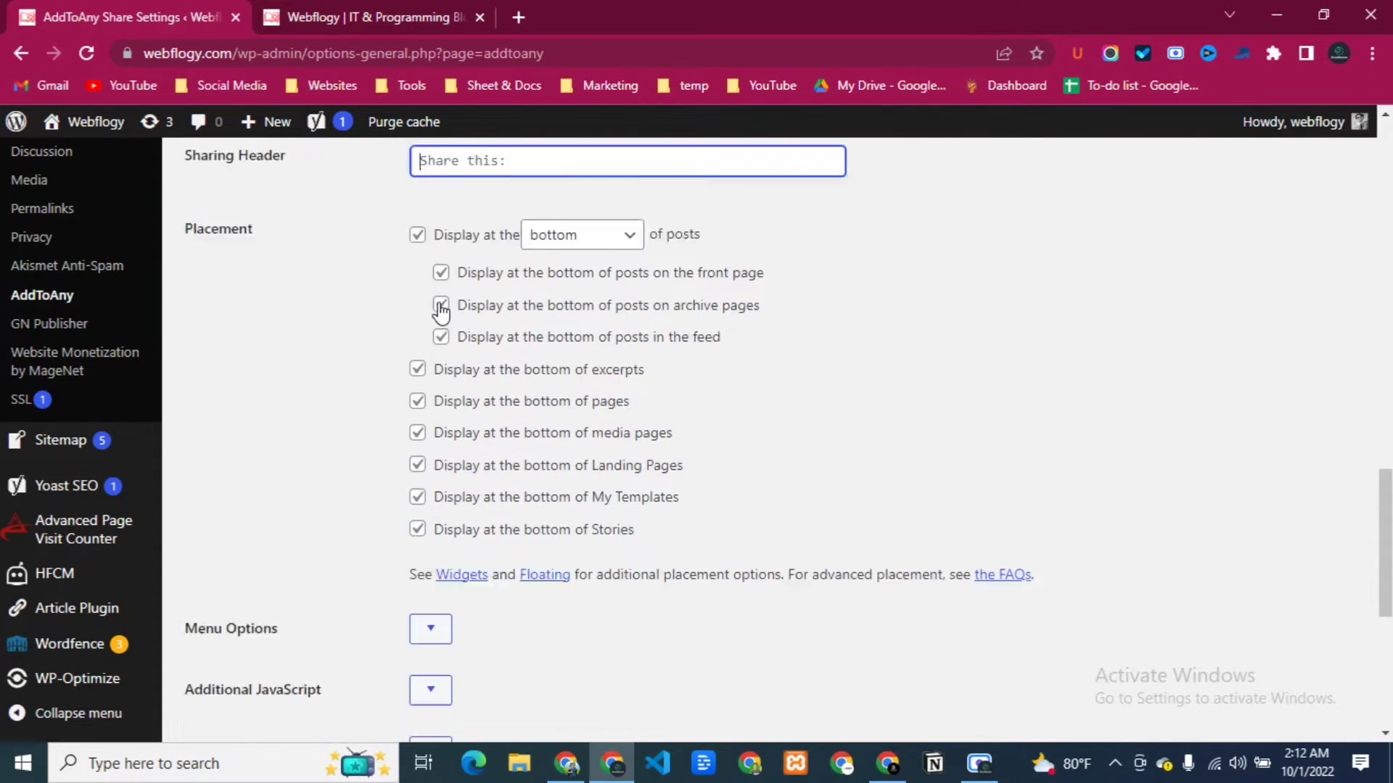
{"action": "scroll", "coordinate": [435, 353], "scroll_direction": "up", "scroll_amount": 3}
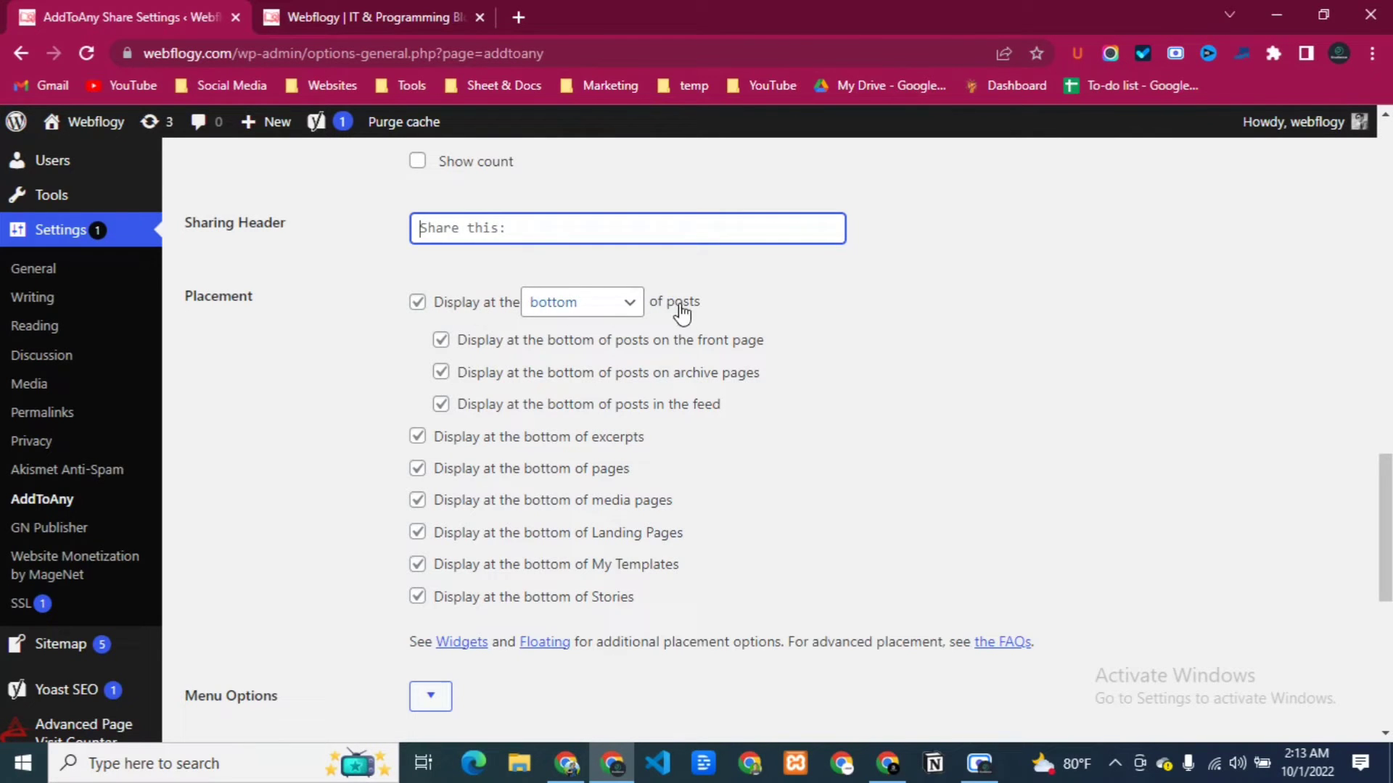
Set placement to the top of posts and turn it off for front-page, archive and feed posts.
{"action": "left_click", "coordinate": [595, 312]}
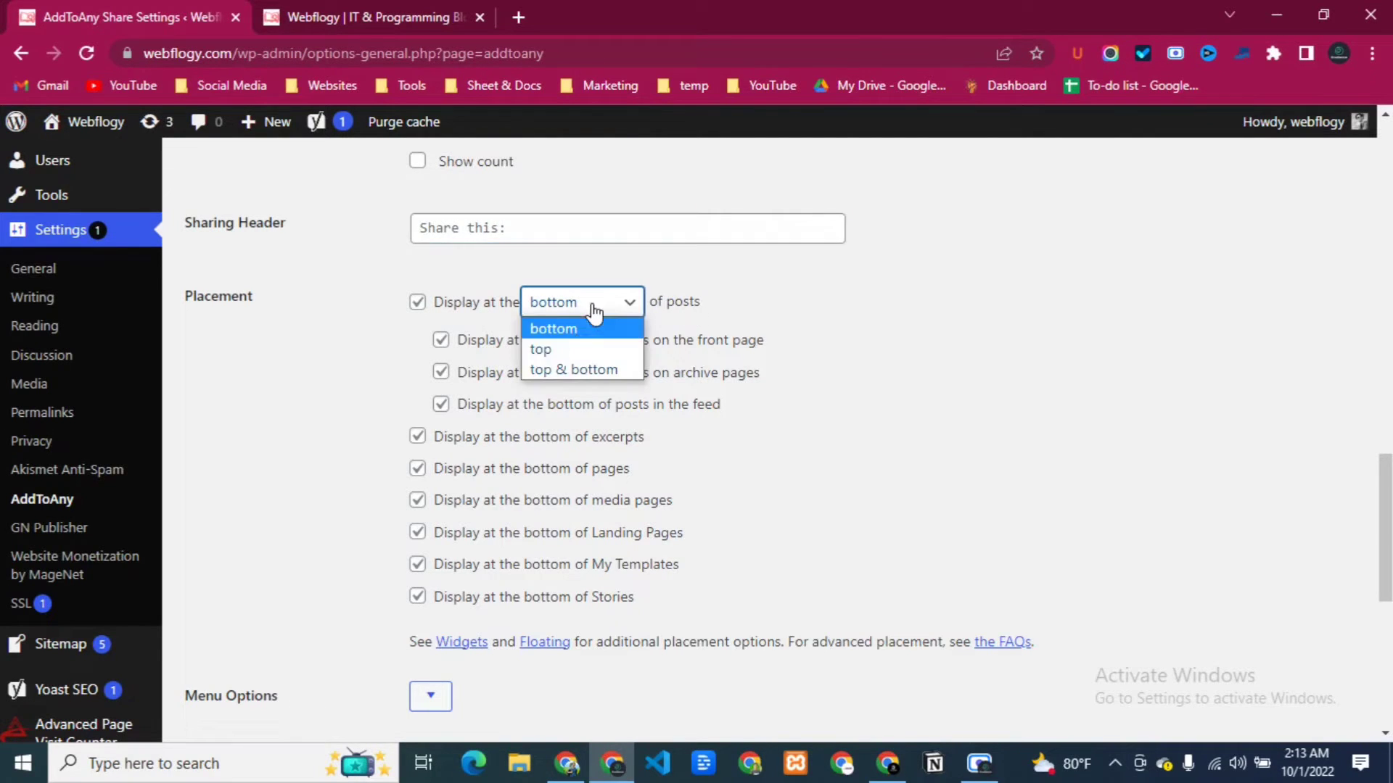
{"action": "left_click", "coordinate": [551, 356]}
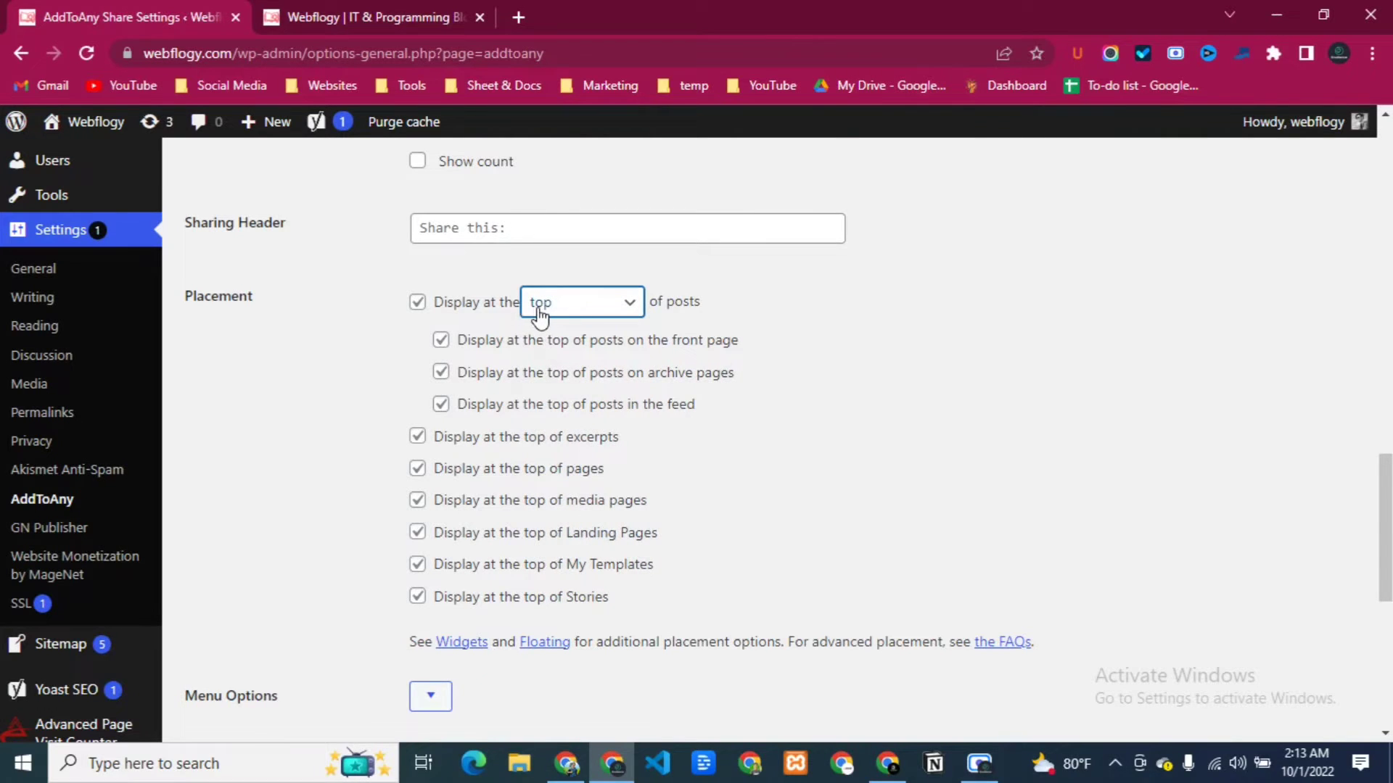
{"action": "scroll", "coordinate": [490, 388], "scroll_direction": "down", "scroll_amount": 1}
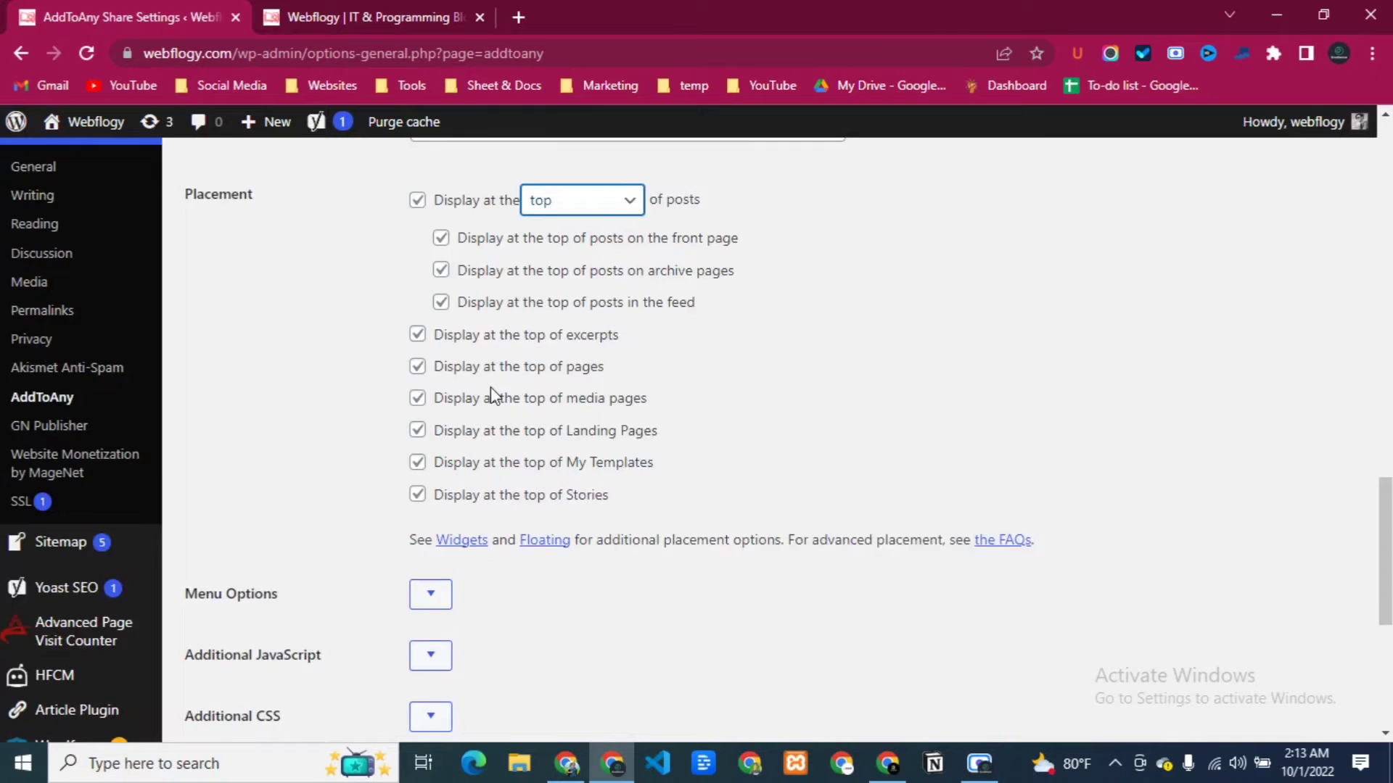
{"action": "scroll", "coordinate": [490, 388], "scroll_direction": "up", "scroll_amount": 1}
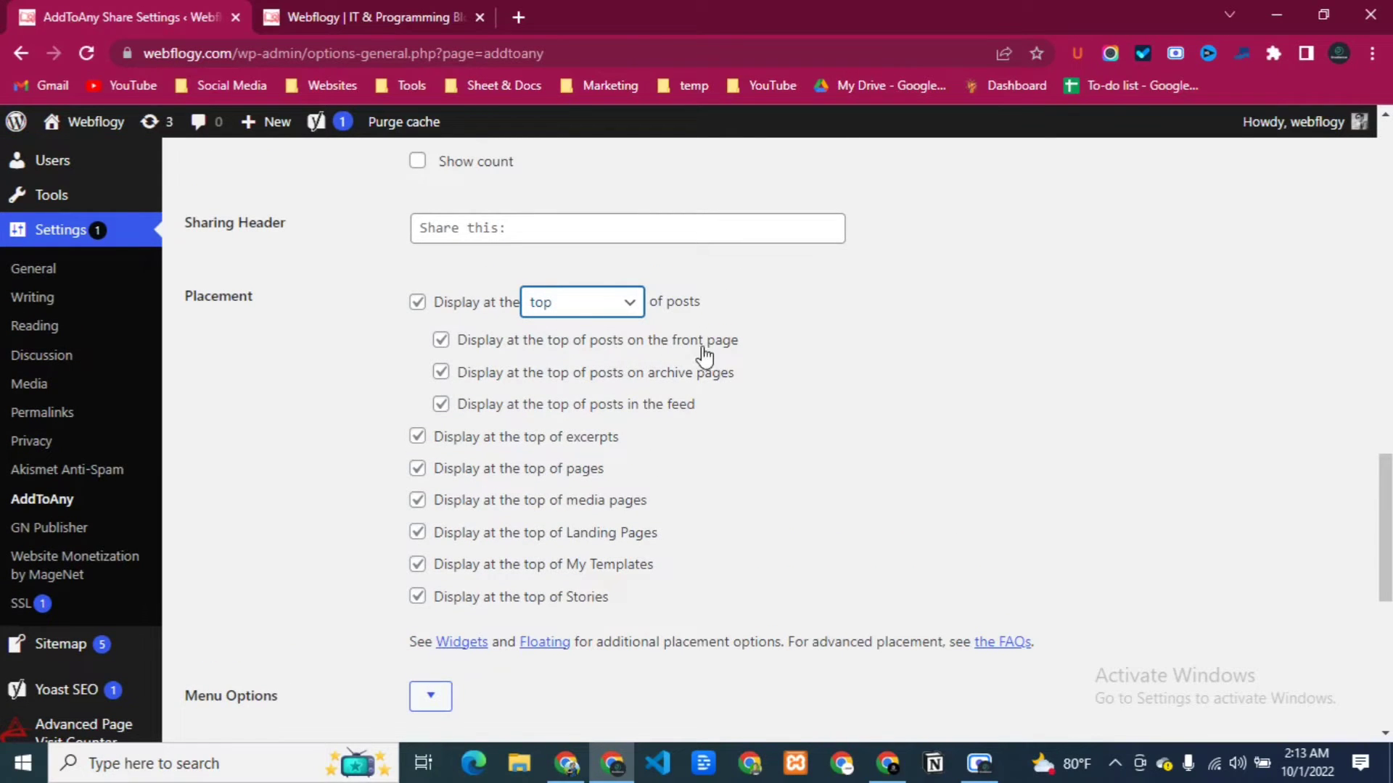
{"action": "left_click", "coordinate": [441, 340]}
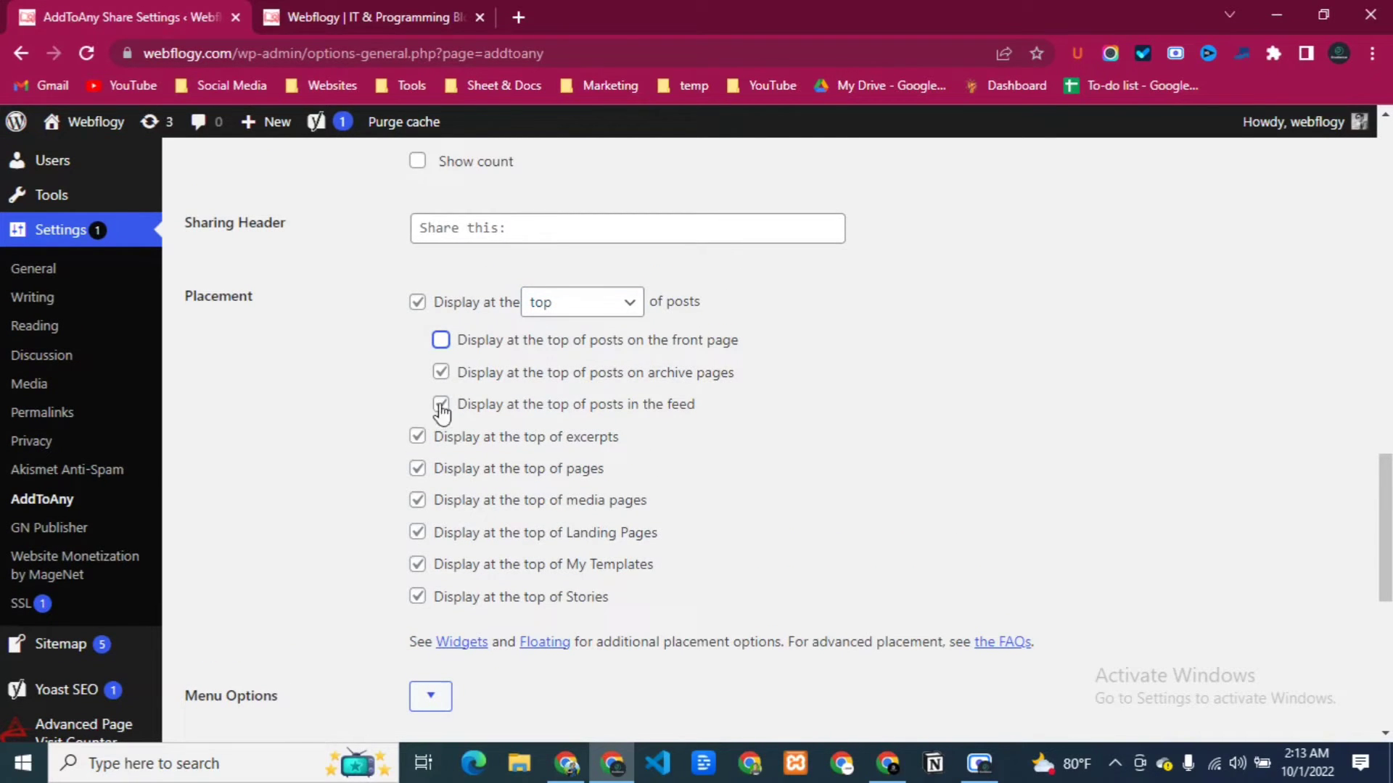
{"action": "left_click", "coordinate": [441, 372]}
{"action": "left_click", "coordinate": [441, 405]}
Turn off buttons on excerpts, media pages, Landing Pages and My Templates, keeping pages on.
{"action": "scroll", "coordinate": [334, 484], "scroll_direction": "down", "scroll_amount": 3}
{"action": "left_click", "coordinate": [417, 232]}
{"action": "left_click", "coordinate": [417, 264]}
{"action": "left_click", "coordinate": [417, 296]}
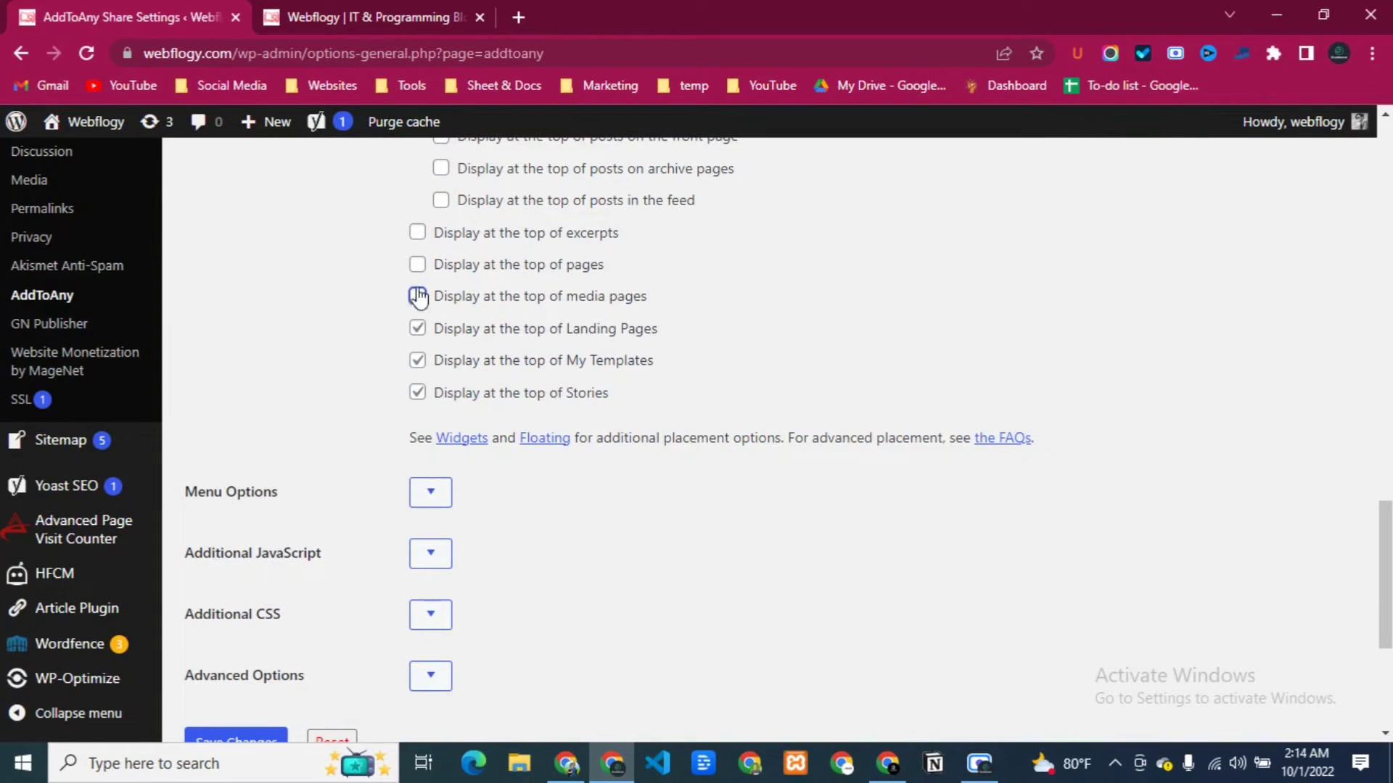
{"action": "left_click", "coordinate": [417, 264]}
{"action": "left_click", "coordinate": [418, 328]}
{"action": "left_click", "coordinate": [417, 364]}
In Menu Options, tick showing the universal share menu only when the button is clicked.
{"action": "scroll", "coordinate": [460, 392], "scroll_direction": "down", "scroll_amount": 3}
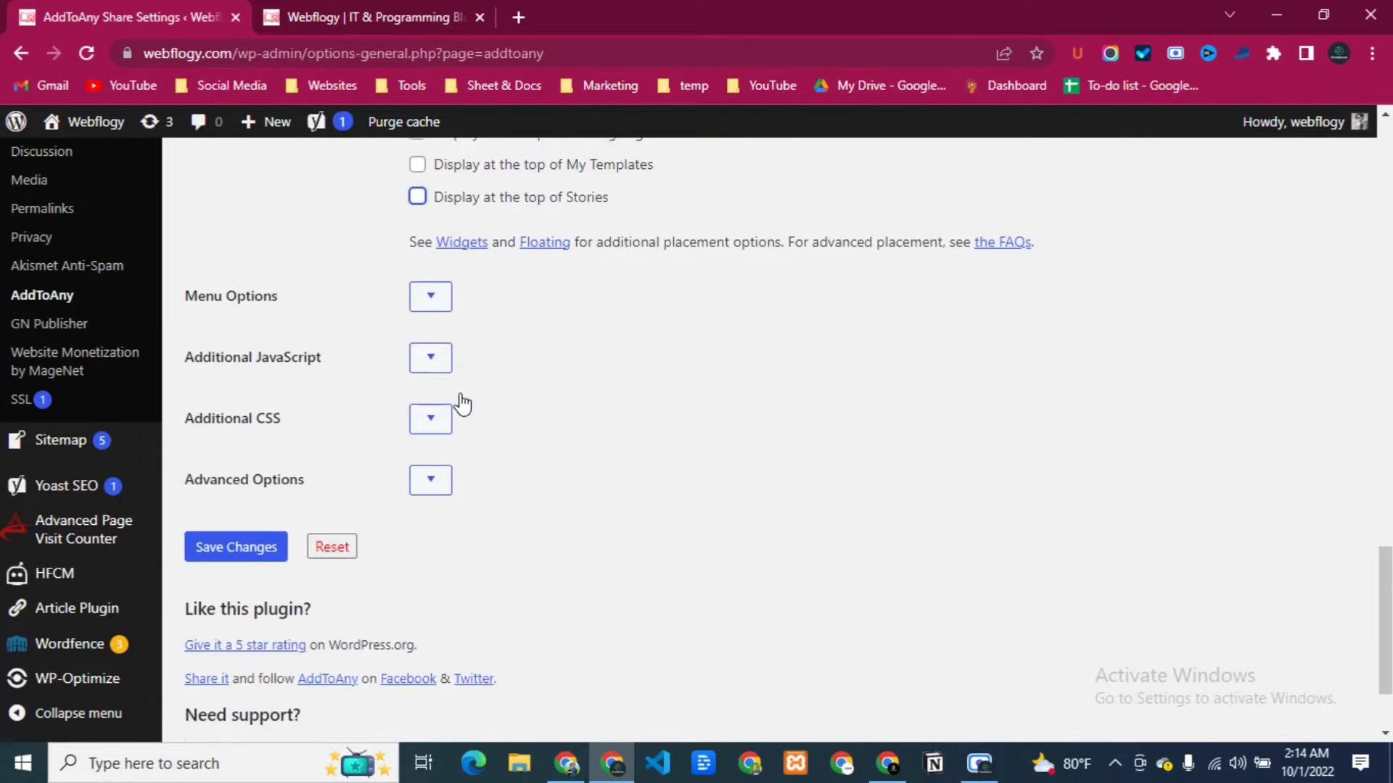
{"action": "left_click", "coordinate": [183, 293]}
{"action": "double_click", "coordinate": [183, 293]}
{"action": "left_click", "coordinate": [327, 296]}
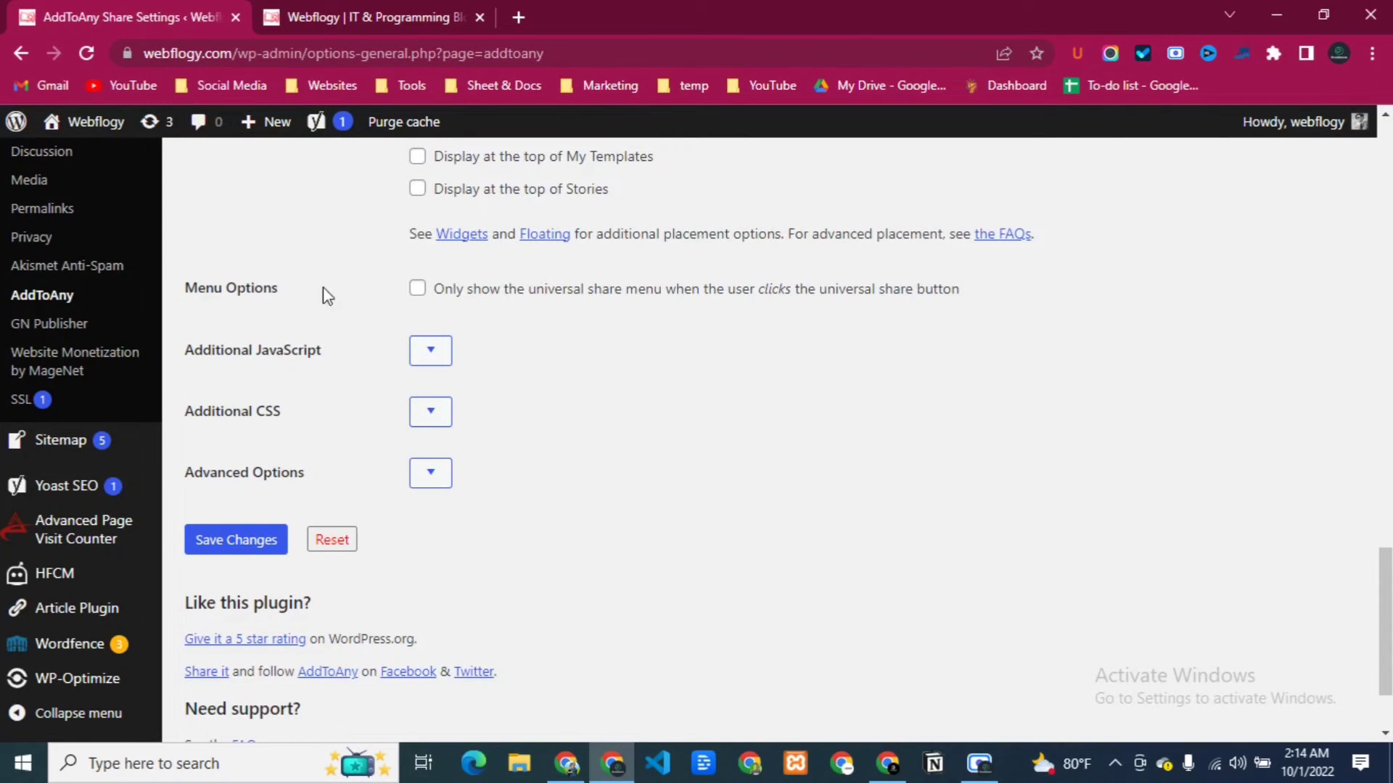
{"action": "left_click", "coordinate": [419, 290]}
{"action": "scroll", "coordinate": [364, 325], "scroll_direction": "down", "scroll_amount": 1}
{"action": "scroll", "coordinate": [364, 324], "scroll_direction": "up", "scroll_amount": 1}
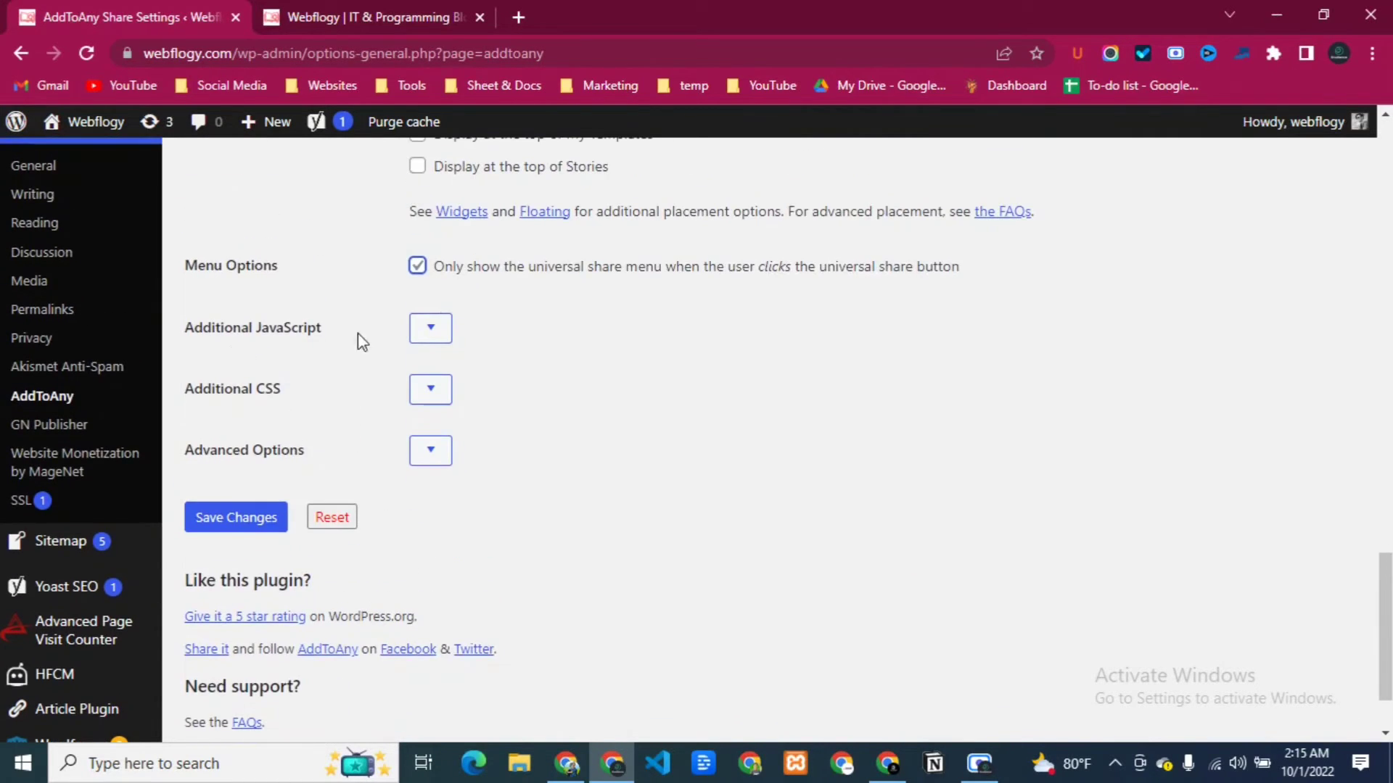
Review Additional JavaScript, Additional CSS and Advanced Options, then save the AddToAny settings.
{"action": "left_click", "coordinate": [427, 326]}
{"action": "scroll", "coordinate": [405, 370], "scroll_direction": "down", "scroll_amount": 4}
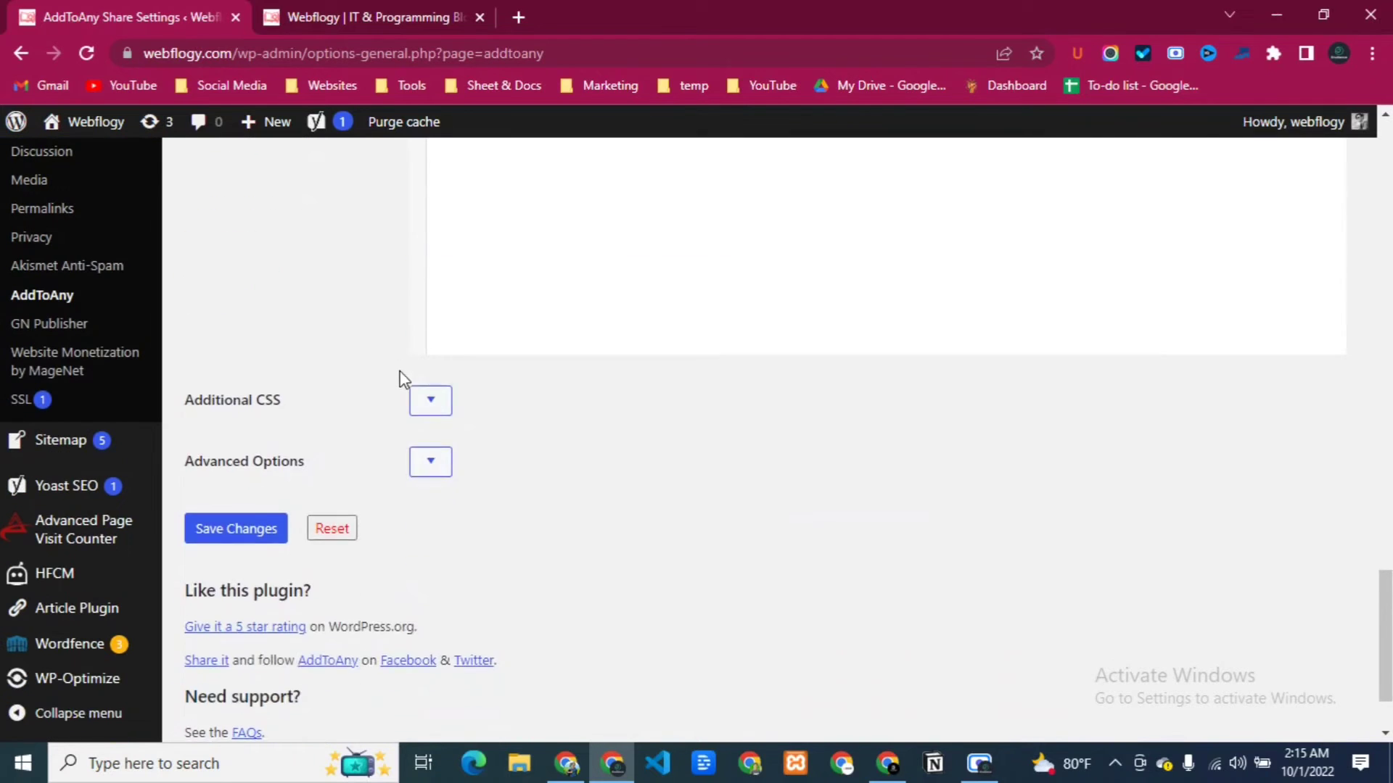
{"action": "left_click", "coordinate": [428, 401]}
{"action": "scroll", "coordinate": [425, 423], "scroll_direction": "down", "scroll_amount": 1}
{"action": "scroll", "coordinate": [432, 425], "scroll_direction": "down", "scroll_amount": 5}
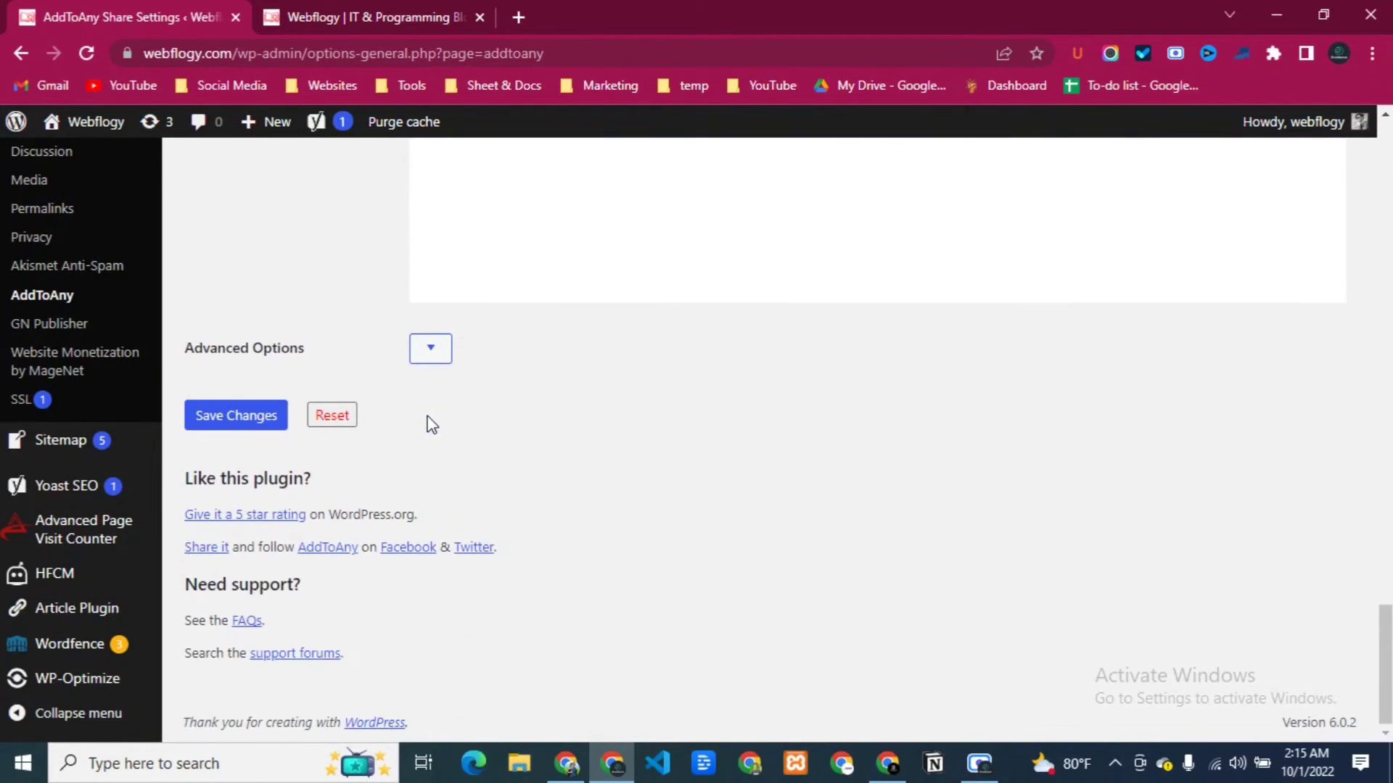
{"action": "left_click", "coordinate": [431, 350]}
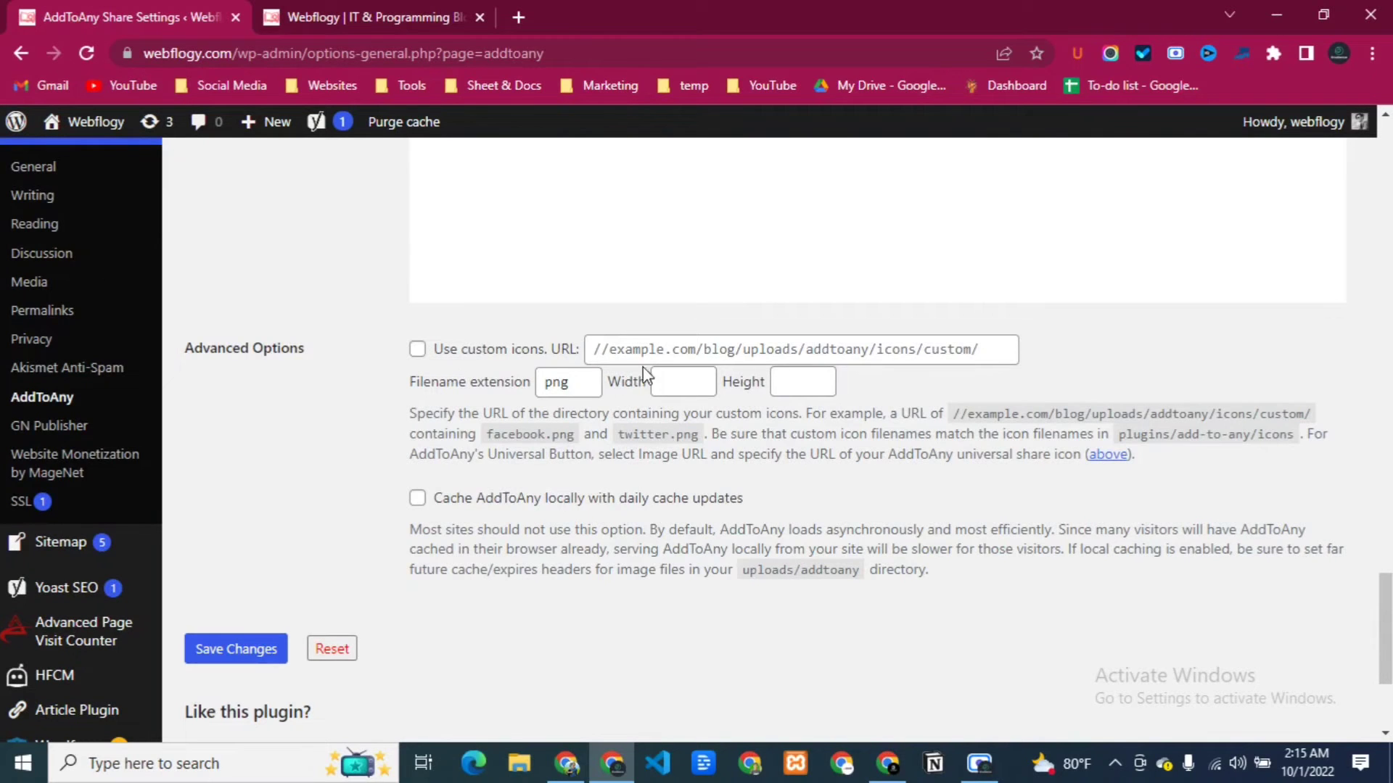
{"action": "scroll", "coordinate": [588, 537], "scroll_direction": "down", "scroll_amount": 1}
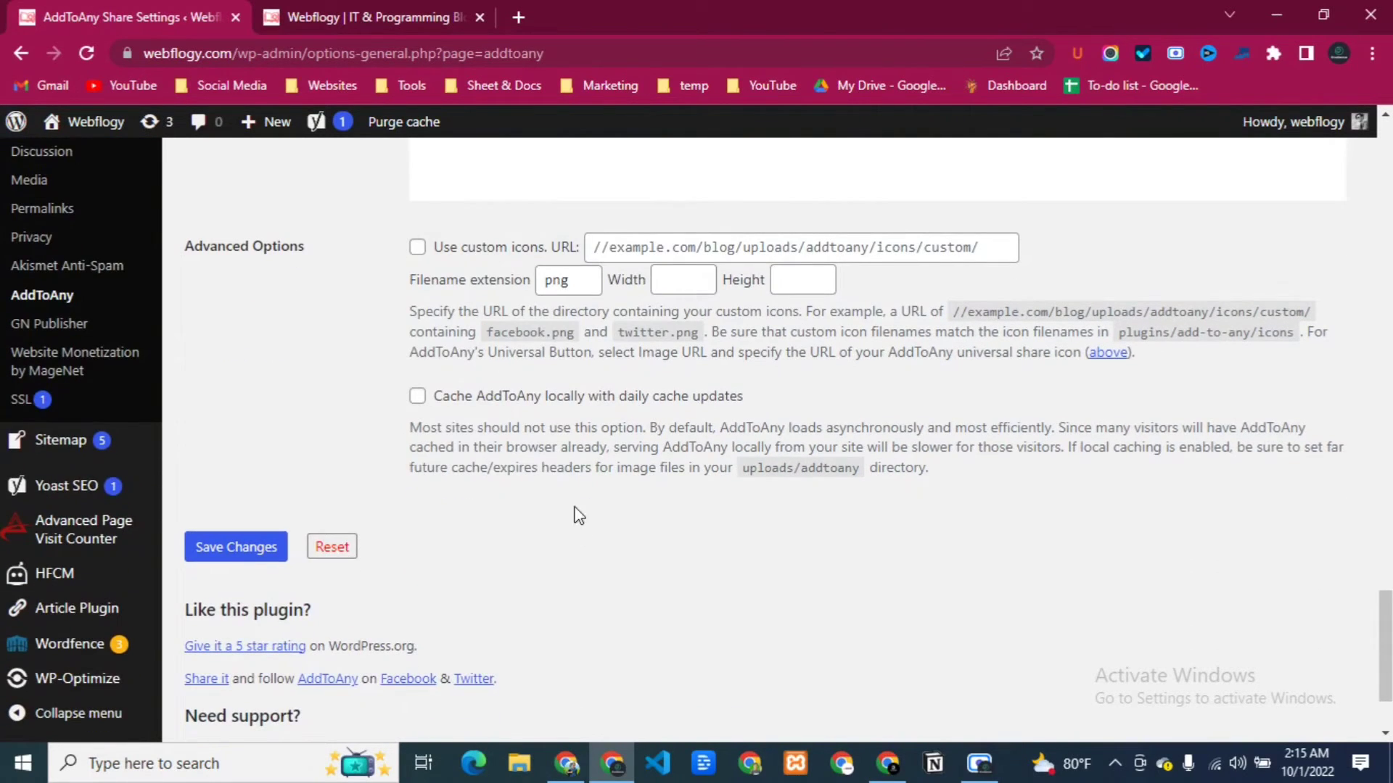
{"action": "left_click", "coordinate": [215, 556]}
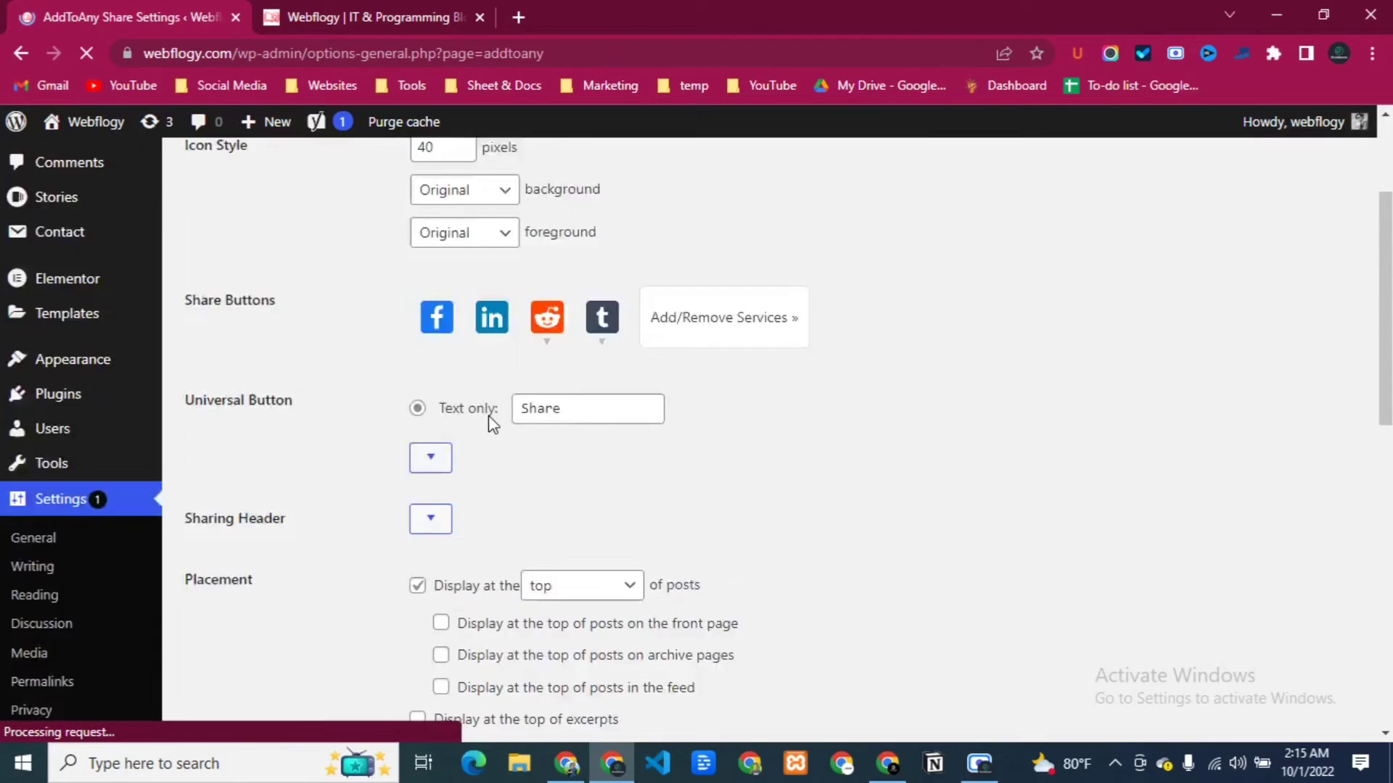
On the live site, open the eMarketing post and find its Facebook, LinkedIn, Reddit and Tumblr buttons.
{"action": "left_click", "coordinate": [353, 16]}
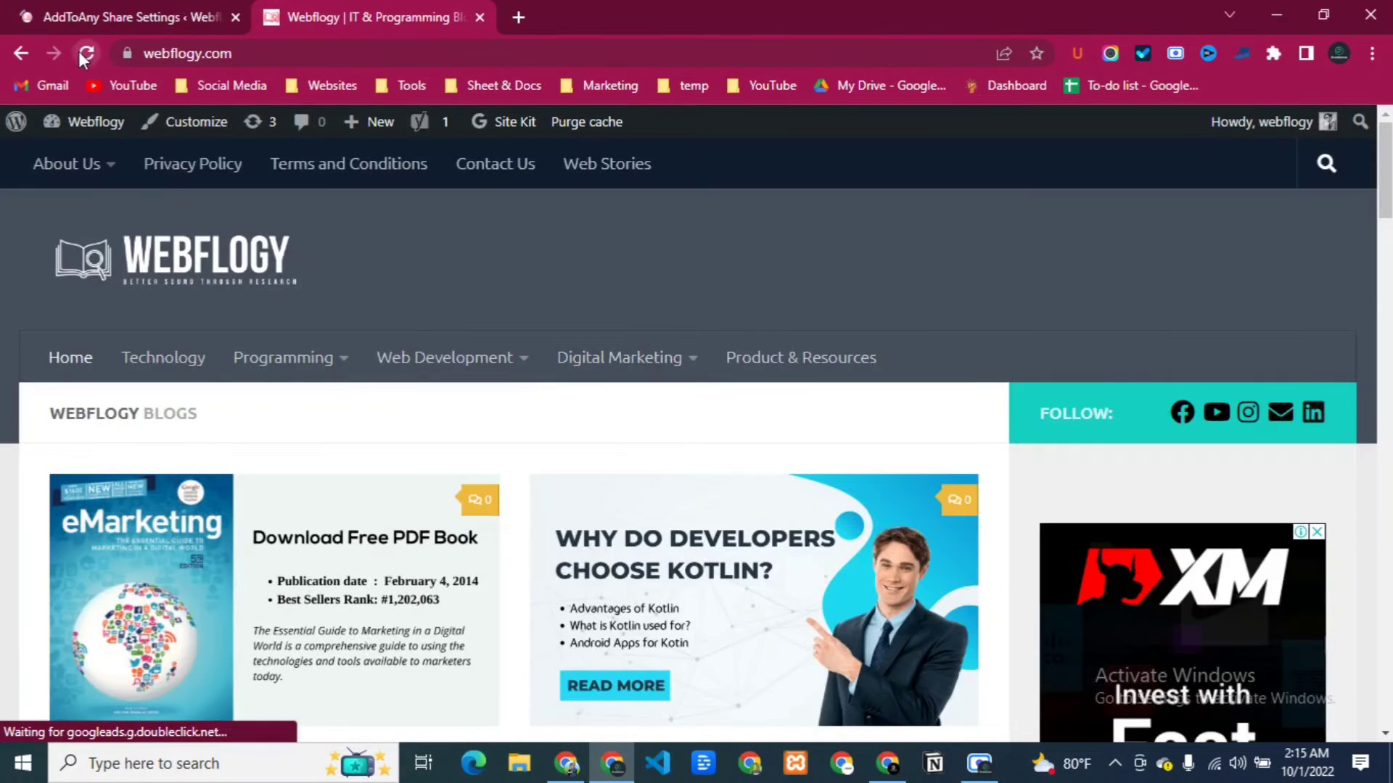
{"action": "scroll", "coordinate": [533, 373], "scroll_direction": "down", "scroll_amount": 4}
{"action": "left_click", "coordinate": [203, 501]}
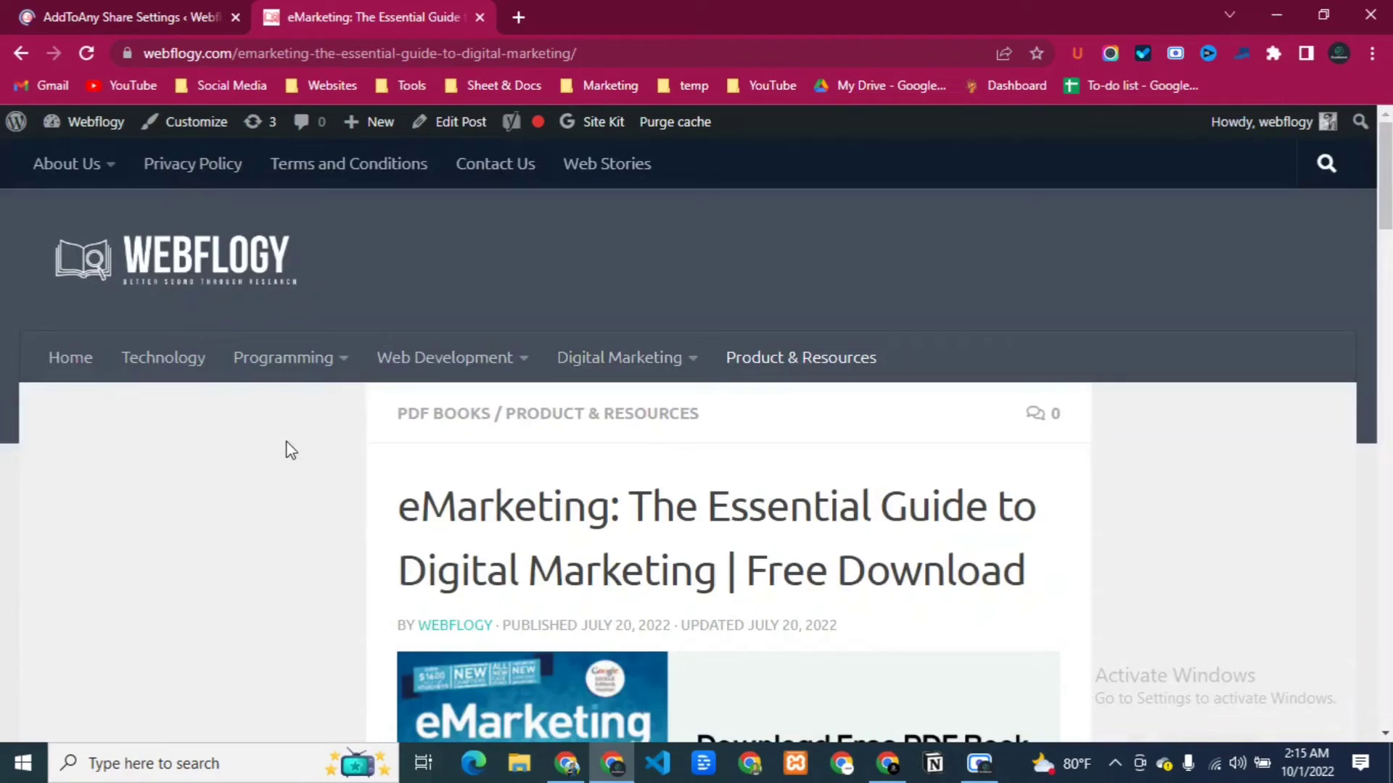
{"action": "scroll", "coordinate": [286, 448], "scroll_direction": "down", "scroll_amount": 9}
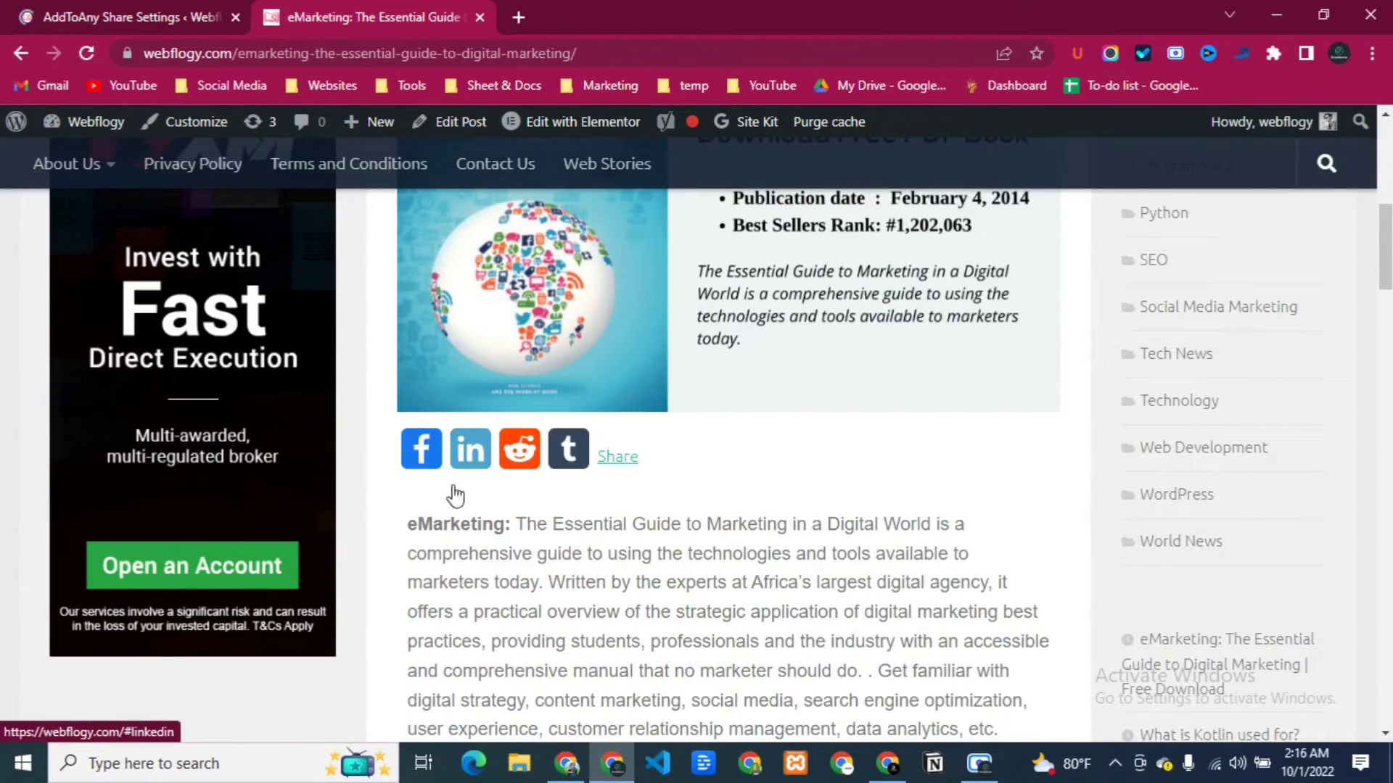
{"action": "scroll", "coordinate": [578, 498], "scroll_direction": "up", "scroll_amount": 1}
{"action": "scroll", "coordinate": [576, 487], "scroll_direction": "up", "scroll_amount": 3}
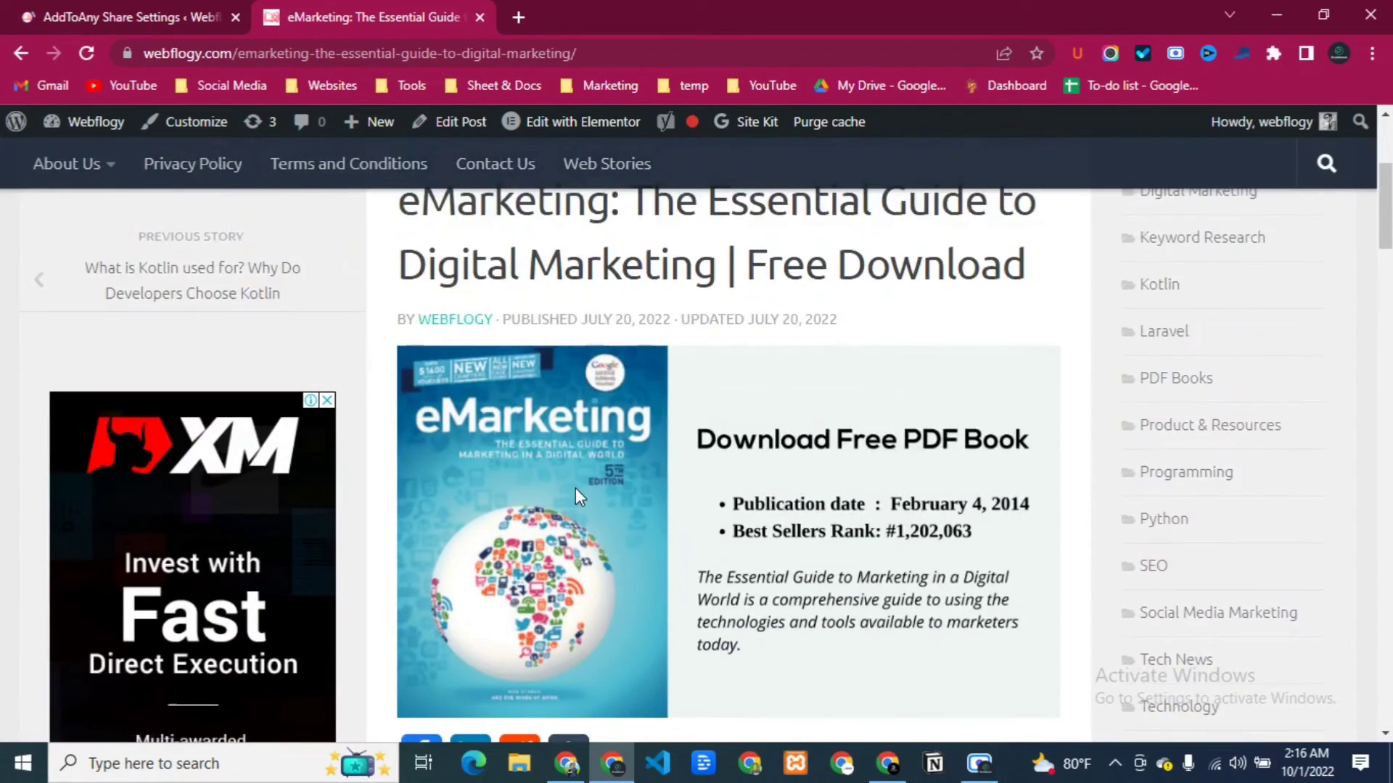
{"action": "scroll", "coordinate": [573, 487], "scroll_direction": "down", "scroll_amount": 4}
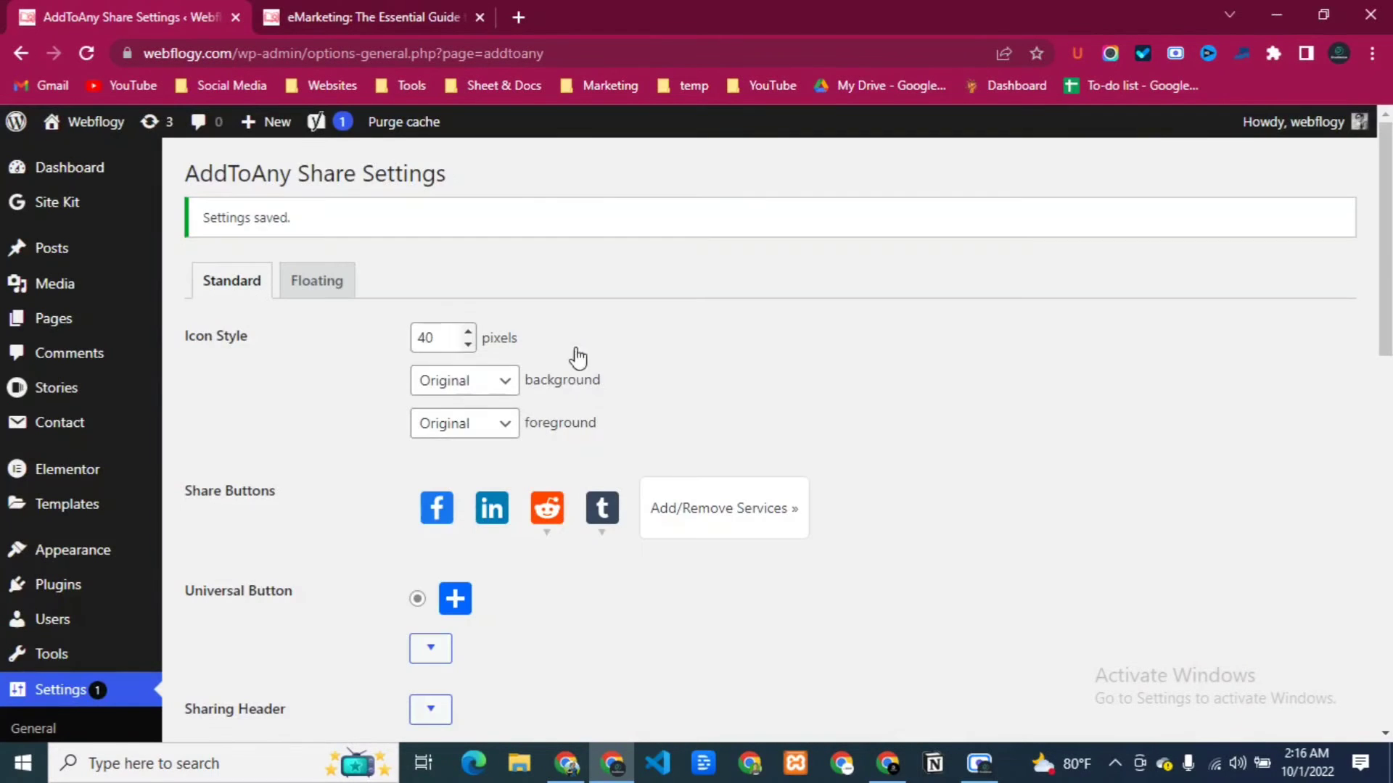
Change the 'Display at the' placement from top to bottom of posts and save.
{"action": "scroll", "coordinate": [395, 369], "scroll_direction": "down", "scroll_amount": 3}
{"action": "scroll", "coordinate": [396, 368], "scroll_direction": "up", "scroll_amount": 3}
{"action": "scroll", "coordinate": [396, 368], "scroll_direction": "down", "scroll_amount": 3}
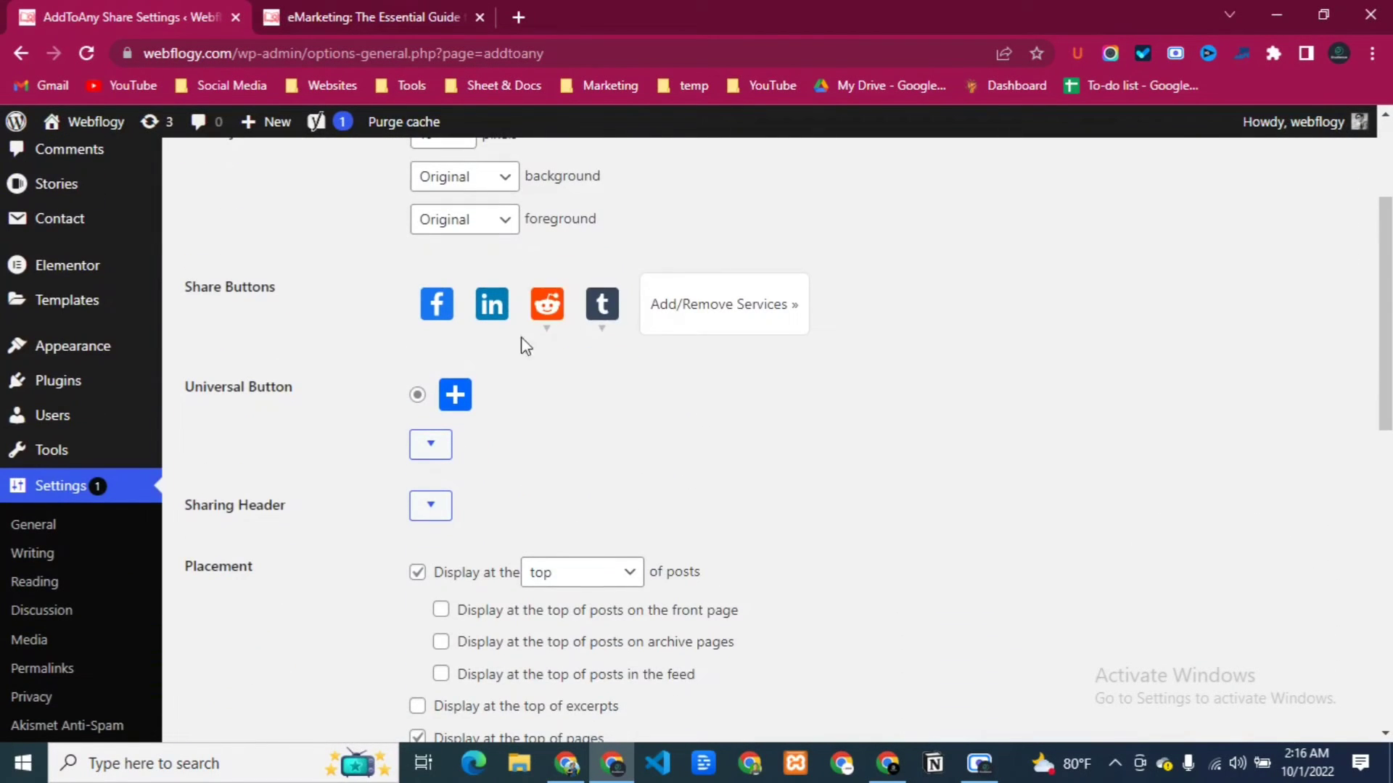
{"action": "scroll", "coordinate": [460, 419], "scroll_direction": "down", "scroll_amount": 3}
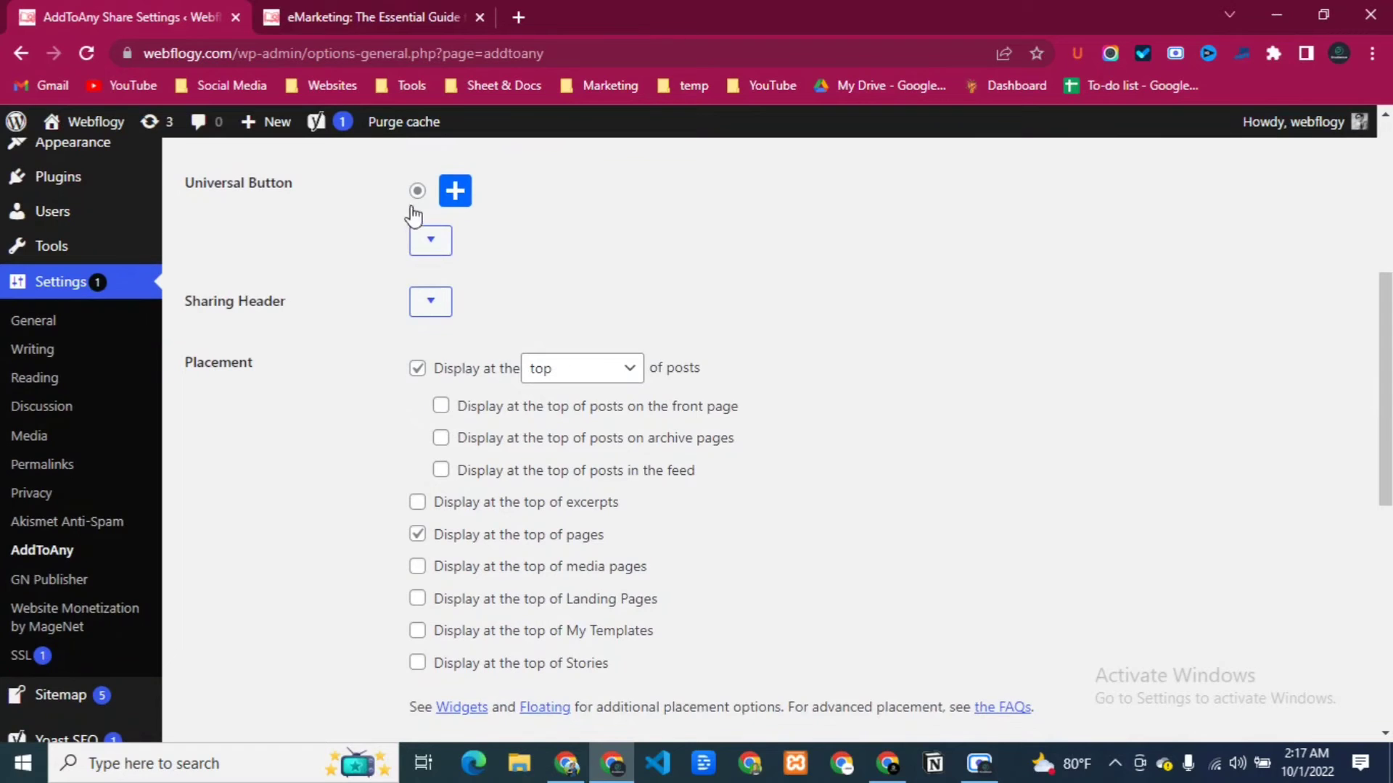
{"action": "left_click", "coordinate": [430, 239]}
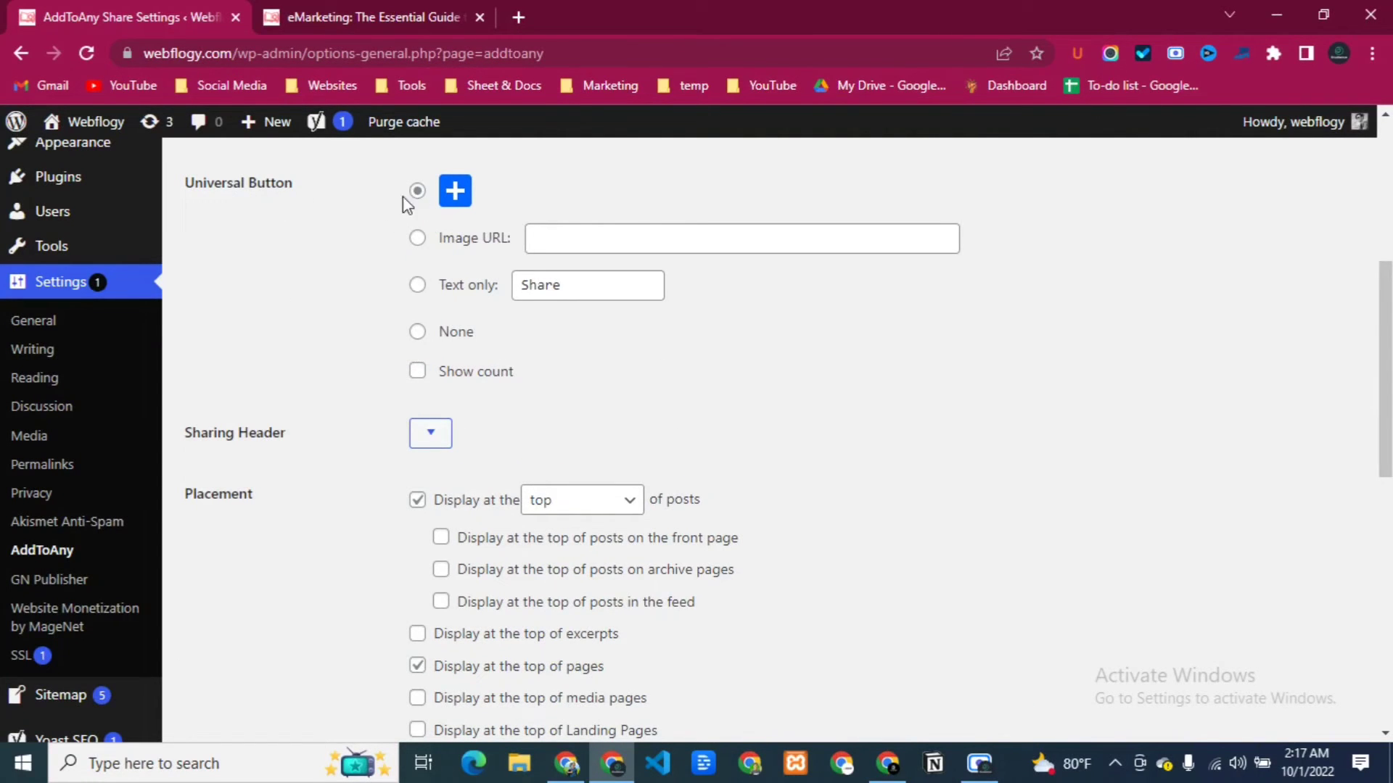
{"action": "scroll", "coordinate": [320, 407], "scroll_direction": "down", "scroll_amount": 9}
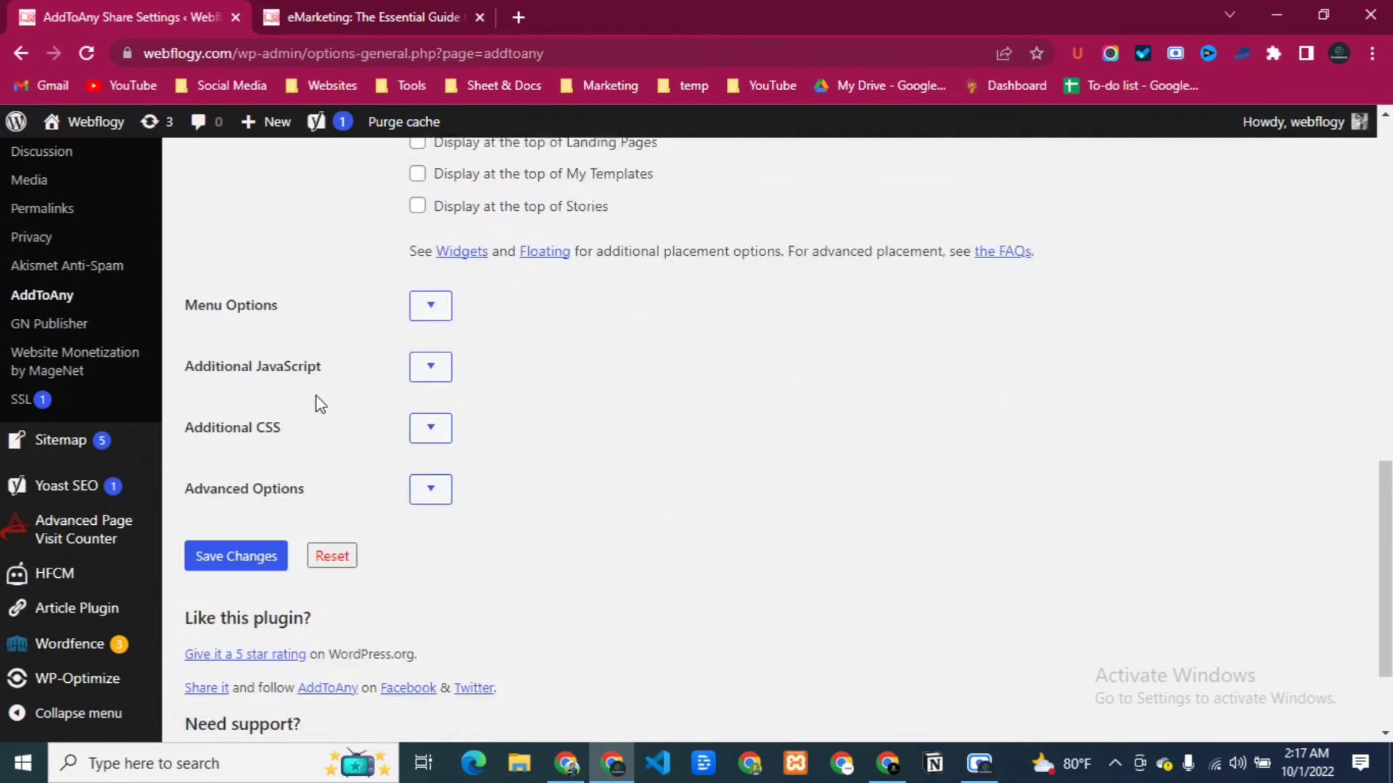
{"action": "scroll", "coordinate": [320, 402], "scroll_direction": "up", "scroll_amount": 6}
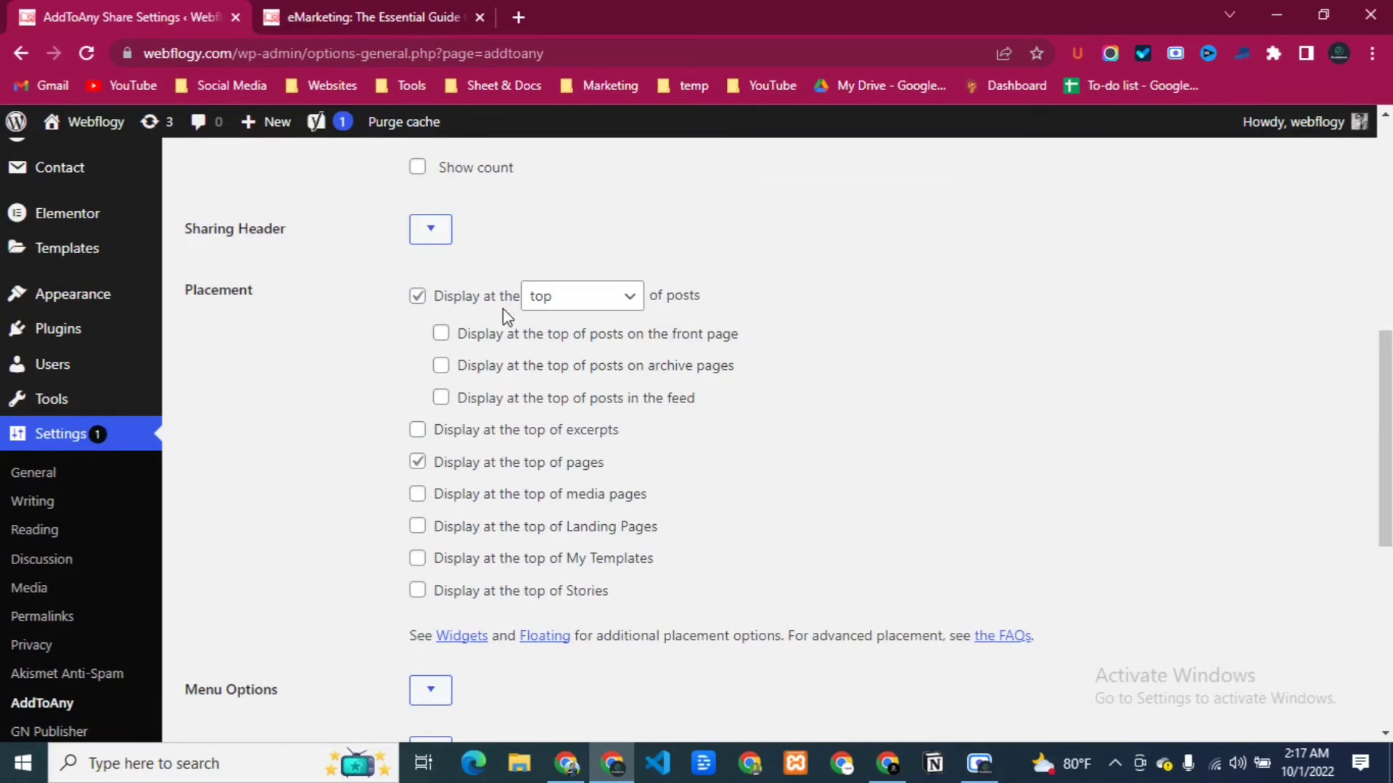
{"action": "left_click", "coordinate": [562, 311]}
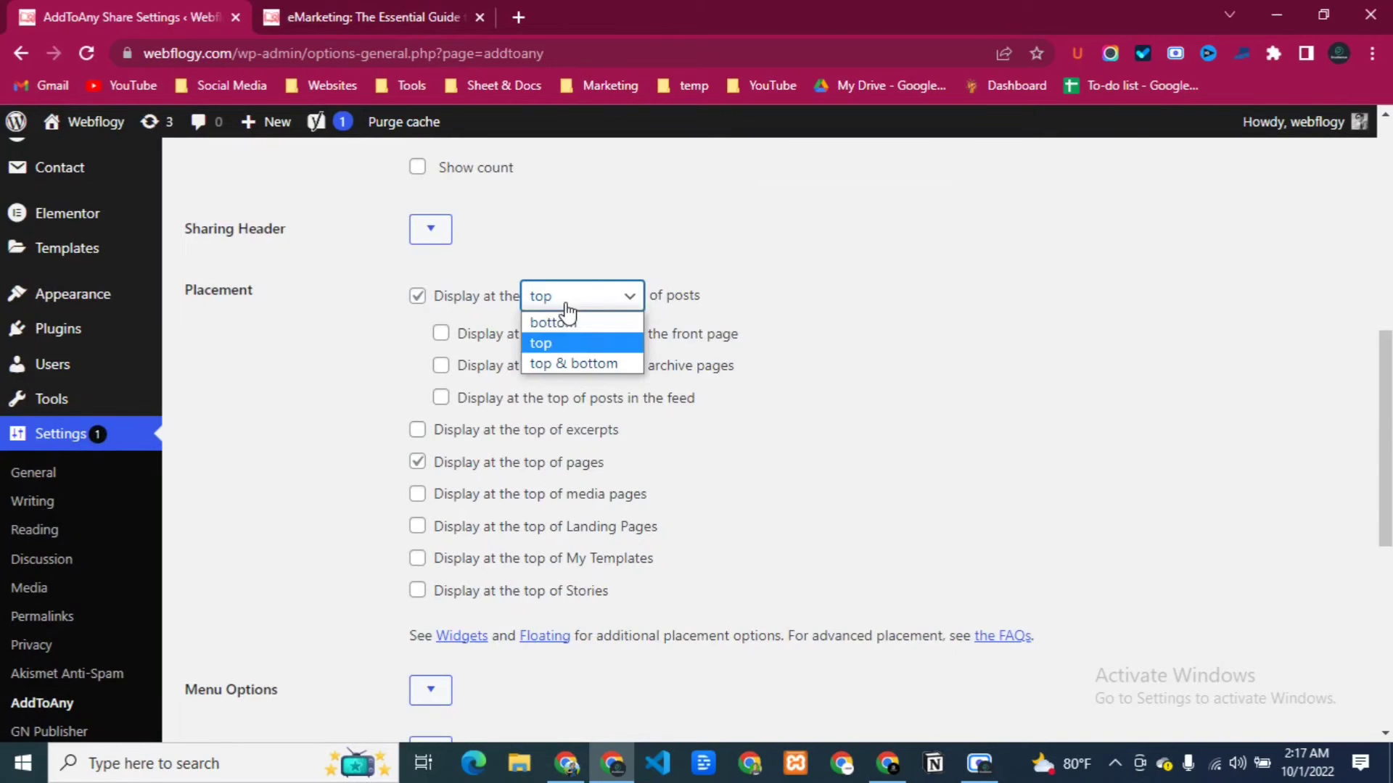
{"action": "left_click", "coordinate": [562, 322]}
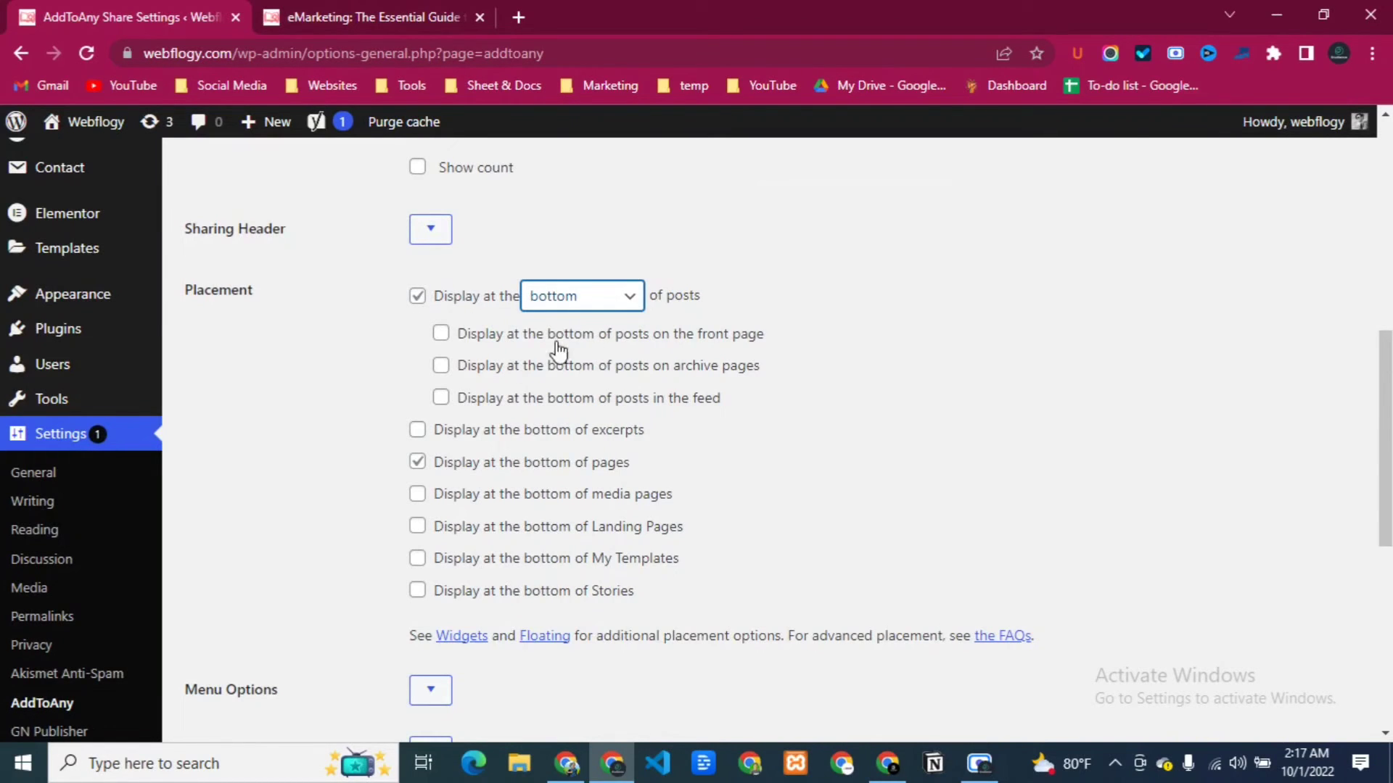
{"action": "scroll", "coordinate": [525, 385], "scroll_direction": "down", "scroll_amount": 7}
{"action": "left_click", "coordinate": [262, 420]}
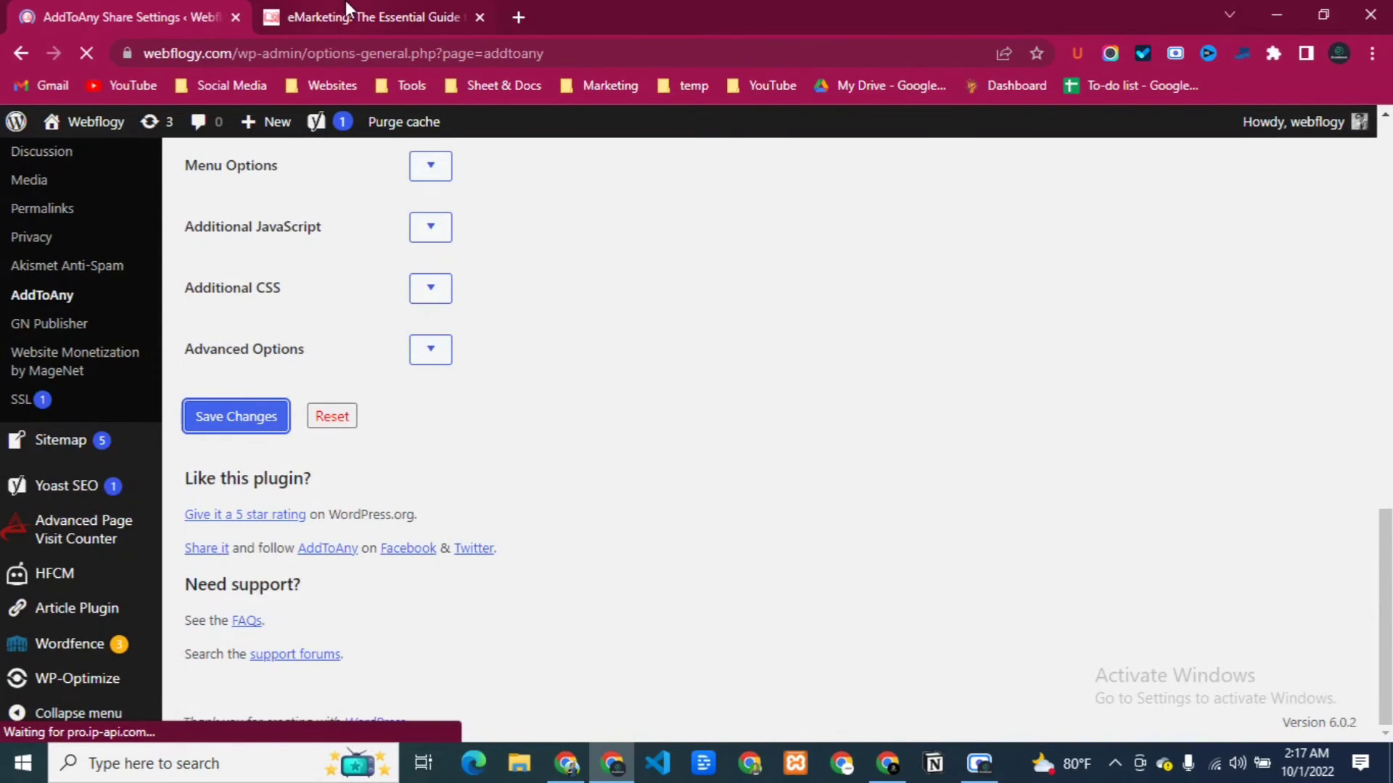
Reload the eMarketing post and scroll to the share buttons now at its bottom.
{"action": "left_click", "coordinate": [317, 10]}
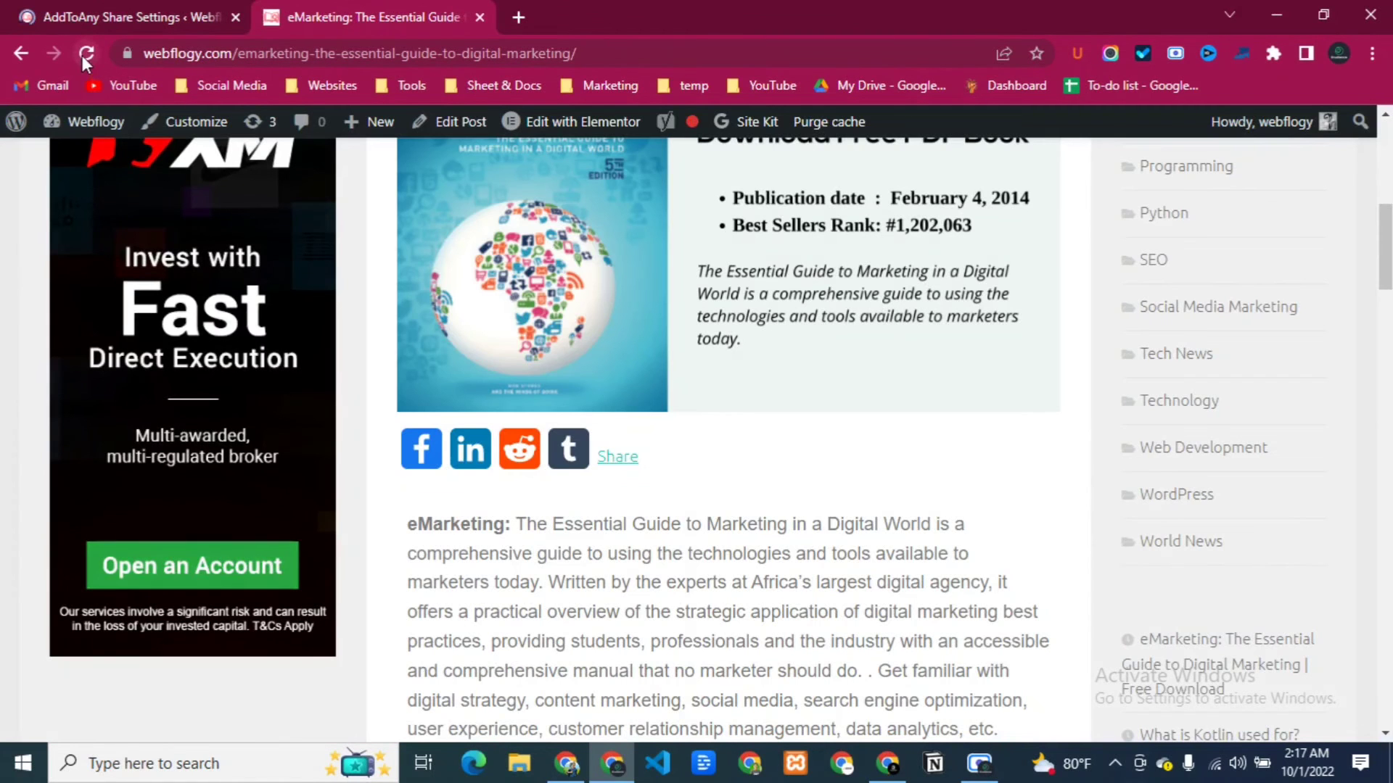
{"action": "left_click", "coordinate": [83, 54]}
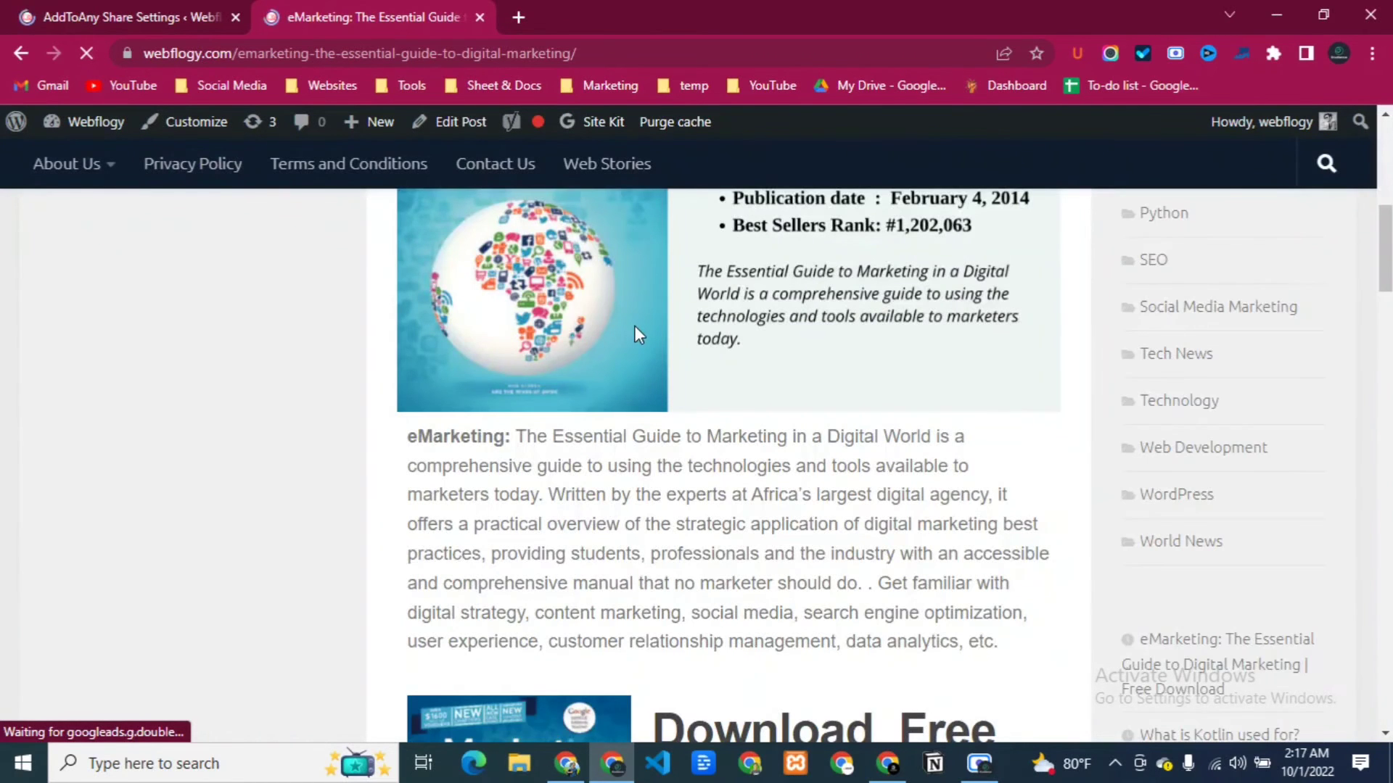
{"action": "scroll", "coordinate": [636, 330], "scroll_direction": "up", "scroll_amount": 4}
{"action": "scroll", "coordinate": [635, 324], "scroll_direction": "down", "scroll_amount": 5}
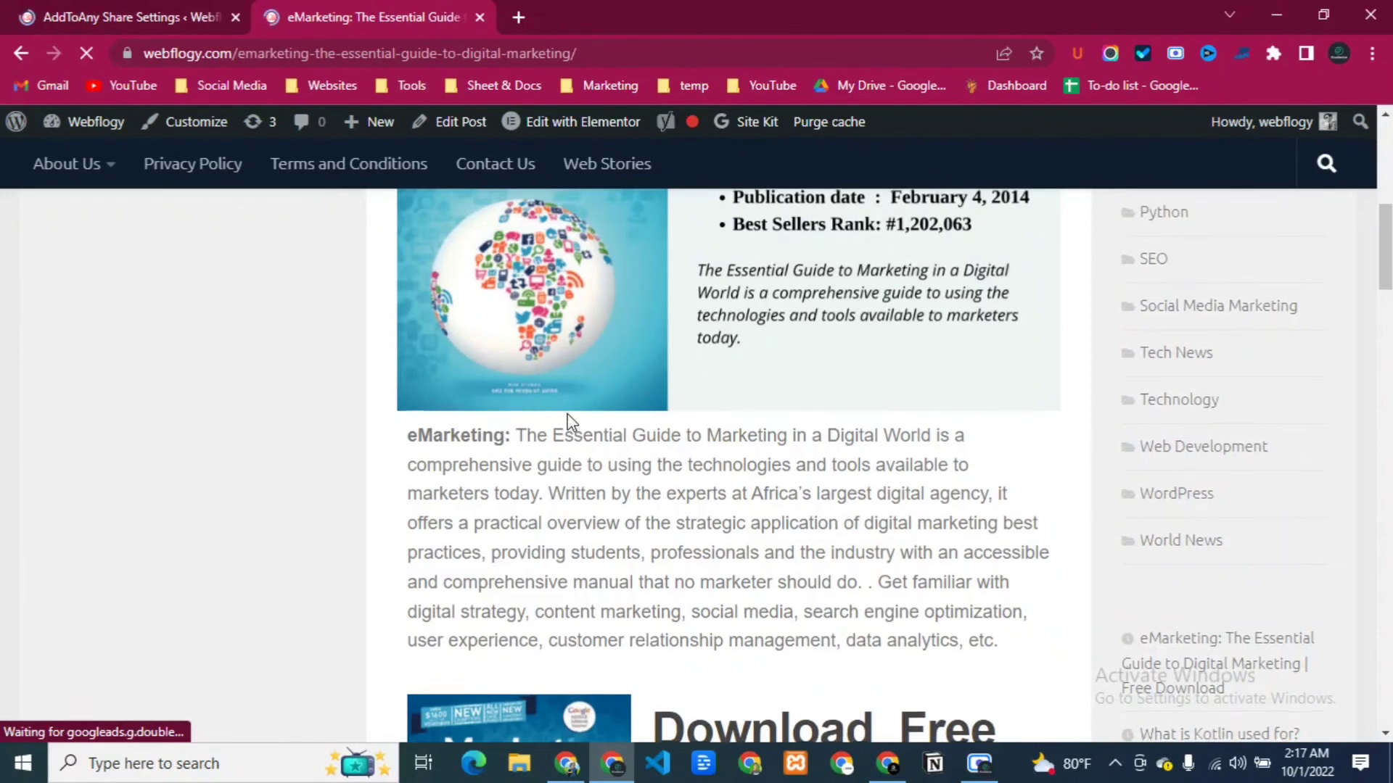
{"action": "scroll", "coordinate": [569, 425], "scroll_direction": "down", "scroll_amount": 15}
{"action": "scroll", "coordinate": [569, 415], "scroll_direction": "up", "scroll_amount": 2}
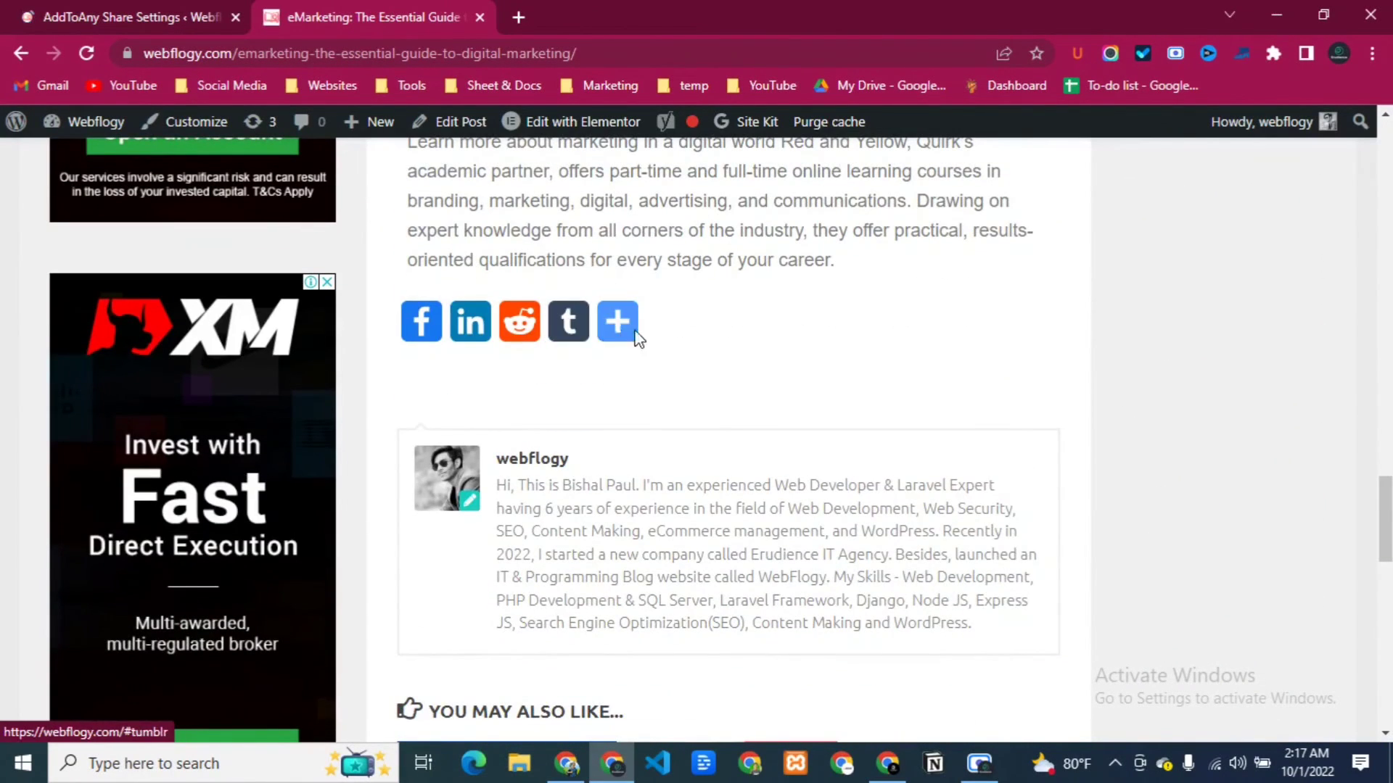
Browse the universal share menu's full services list, close it, and return to the settings tab.
{"action": "mouse_move", "coordinate": [617, 321]}
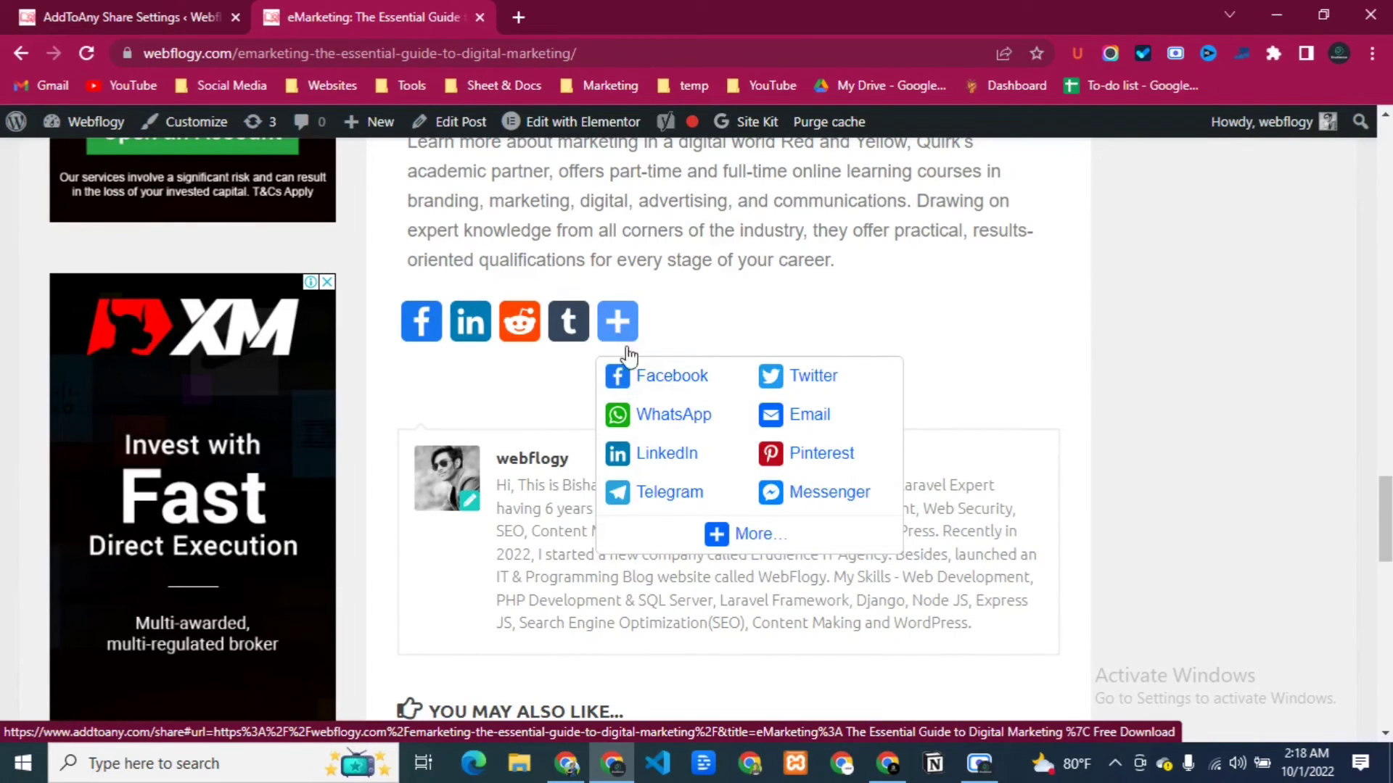
{"action": "left_click", "coordinate": [740, 535]}
{"action": "scroll", "coordinate": [575, 377], "scroll_direction": "down", "scroll_amount": 7}
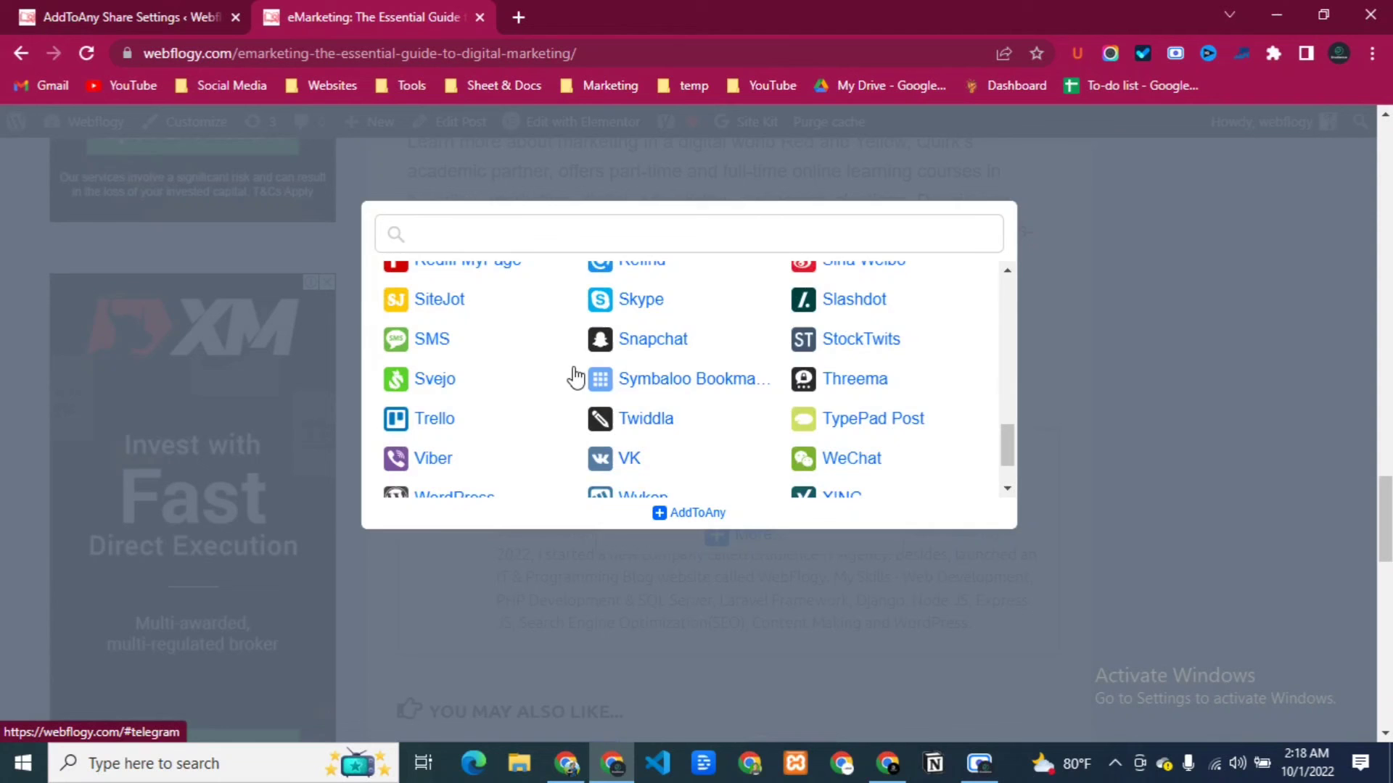
{"action": "scroll", "coordinate": [576, 377], "scroll_direction": "down", "scroll_amount": 1}
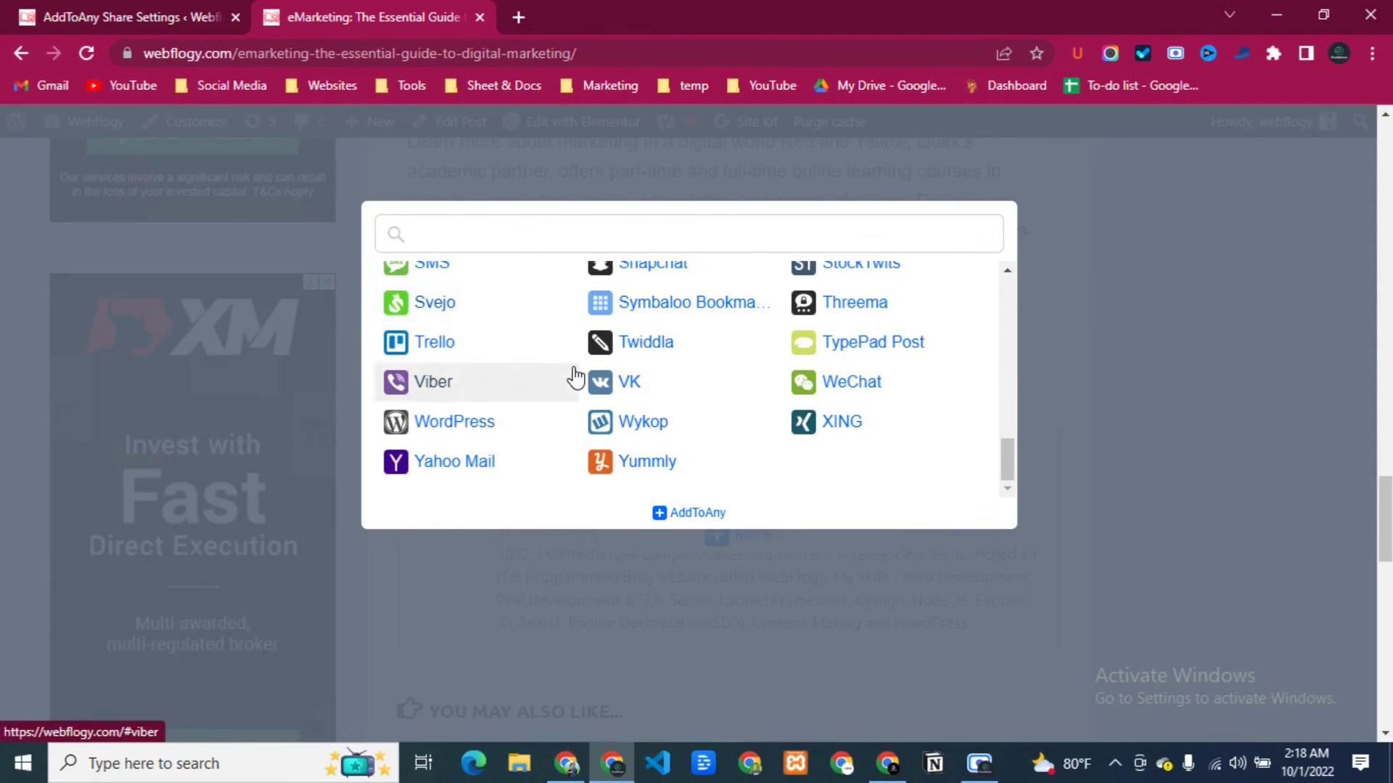
{"action": "scroll", "coordinate": [576, 377], "scroll_direction": "up", "scroll_amount": 12}
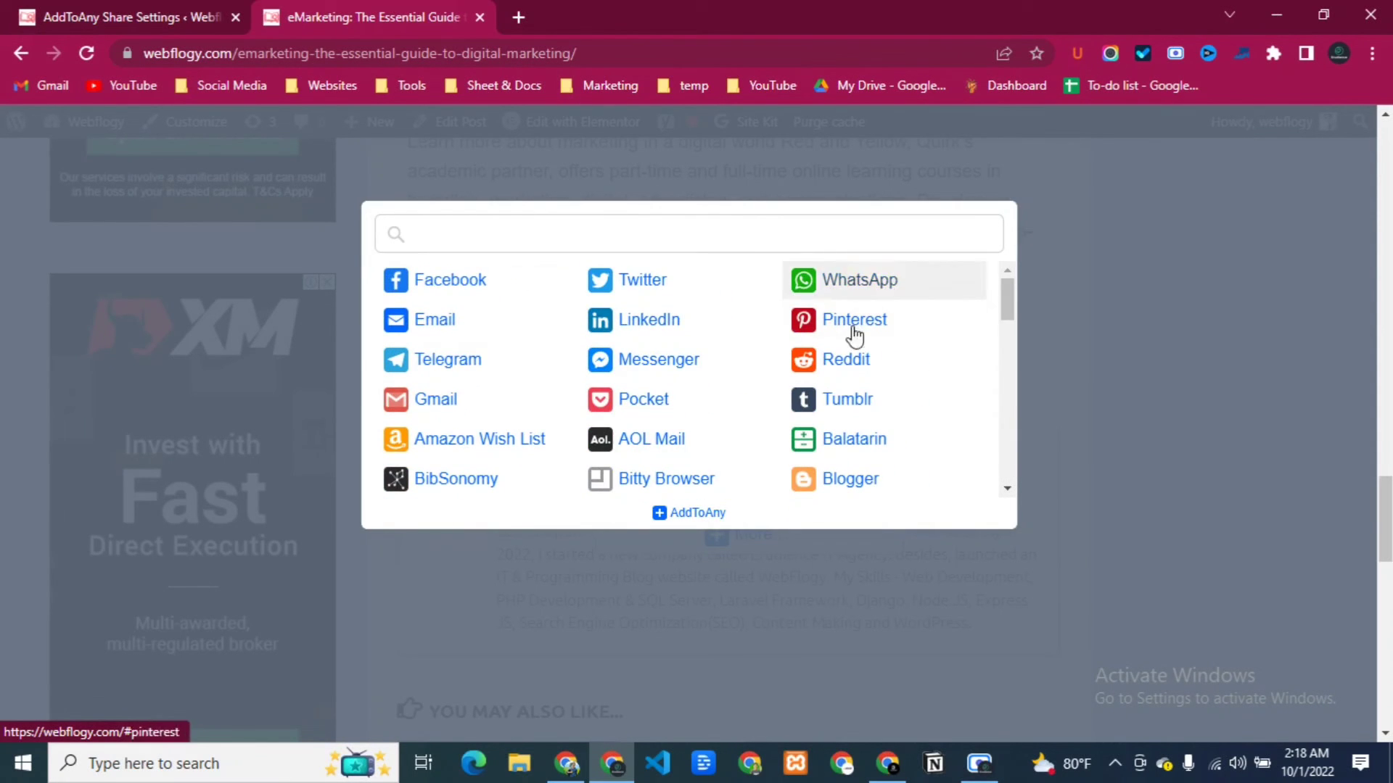
{"action": "key", "text": "Escape"}
{"action": "scroll", "coordinate": [580, 435], "scroll_direction": "down", "scroll_amount": 4}
{"action": "key", "text": "ctrl+shift+Tab"}
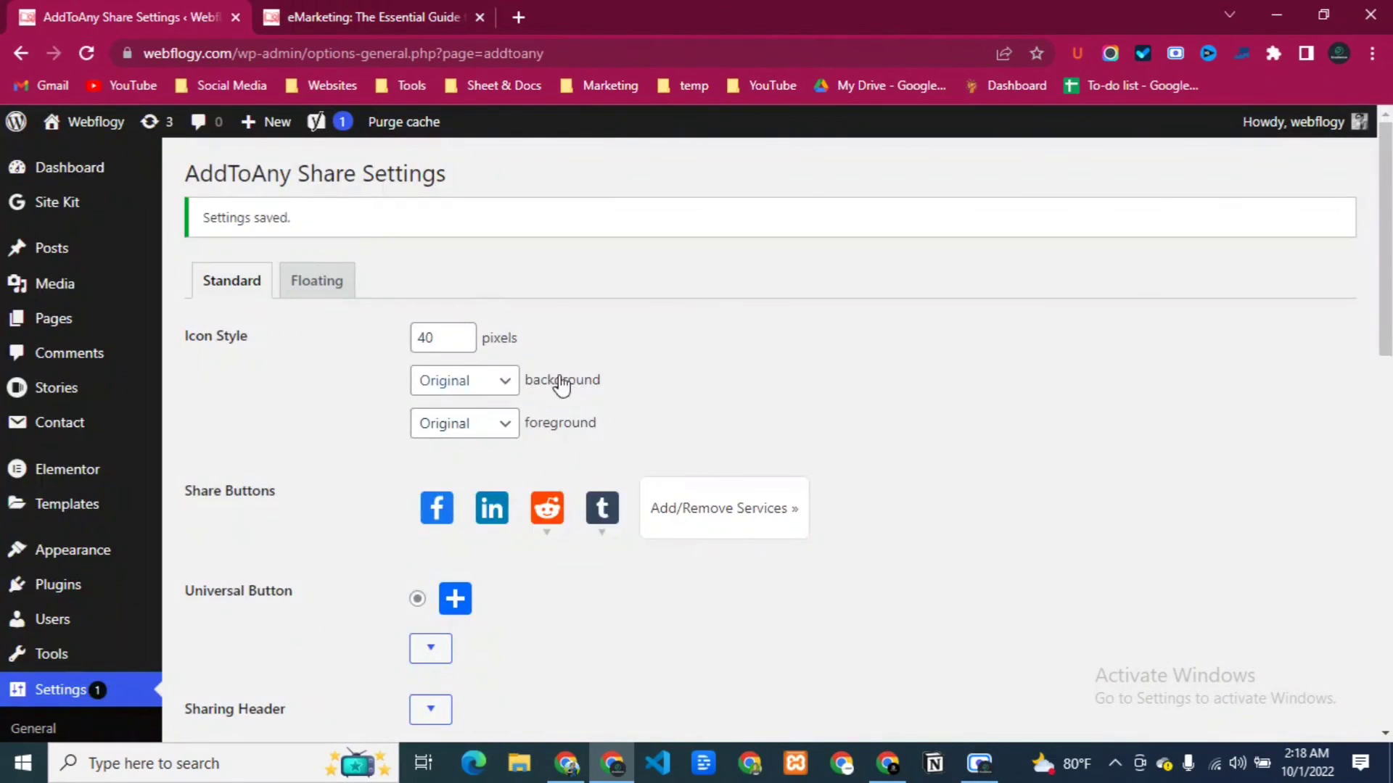
{"action": "scroll", "coordinate": [551, 395], "scroll_direction": "down", "scroll_amount": 10}
{"action": "scroll", "coordinate": [445, 454], "scroll_direction": "up", "scroll_amount": 10}
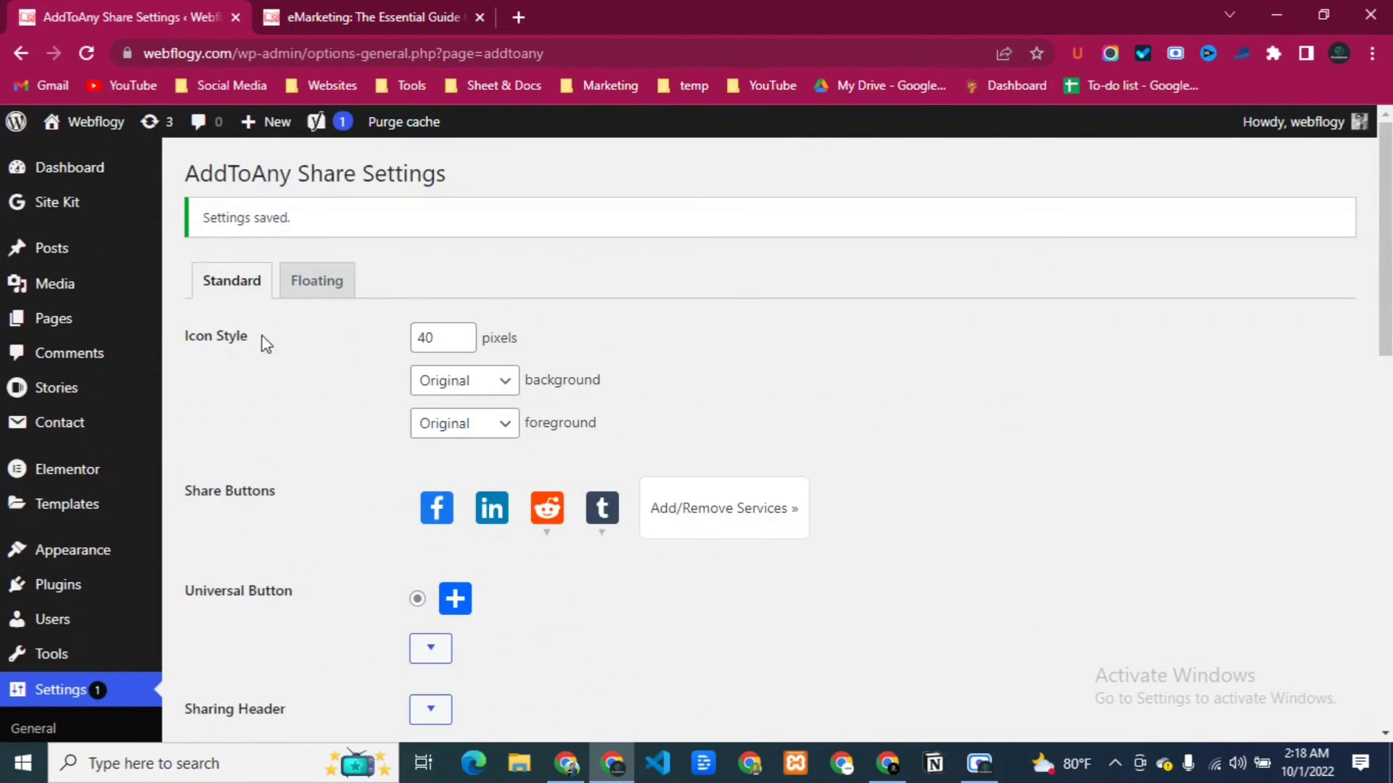